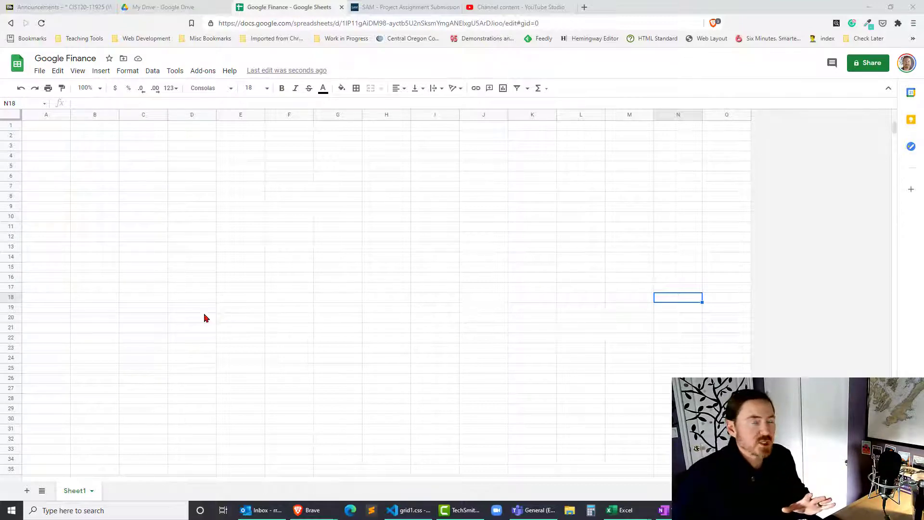
# Apply Consolas at size 18 to every cell of the blank Google Finance sheet.
pyautogui.click(46, 150)
pyautogui.click(11, 117)
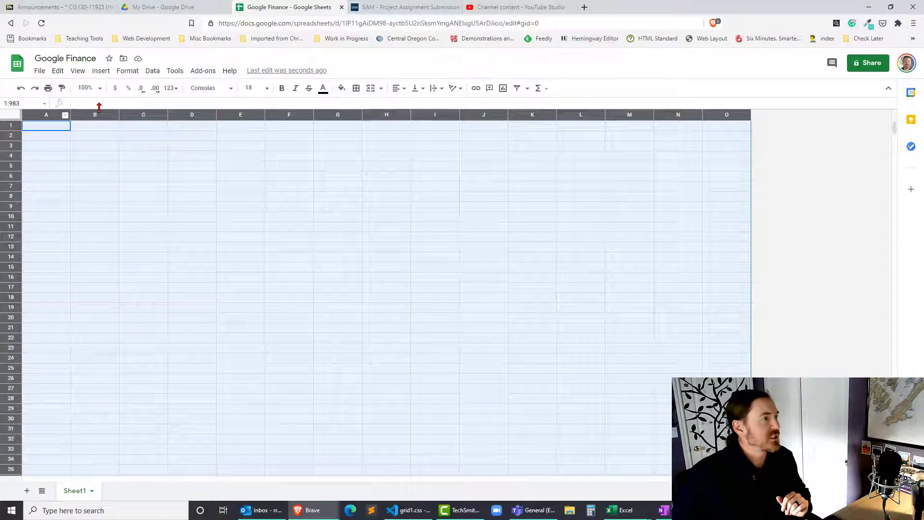
pyautogui.click(231, 89)
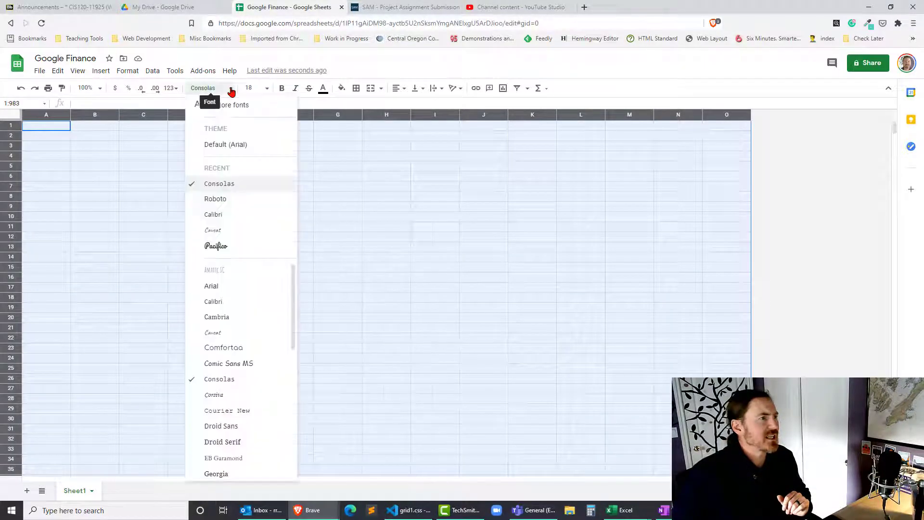
pyautogui.click(221, 185)
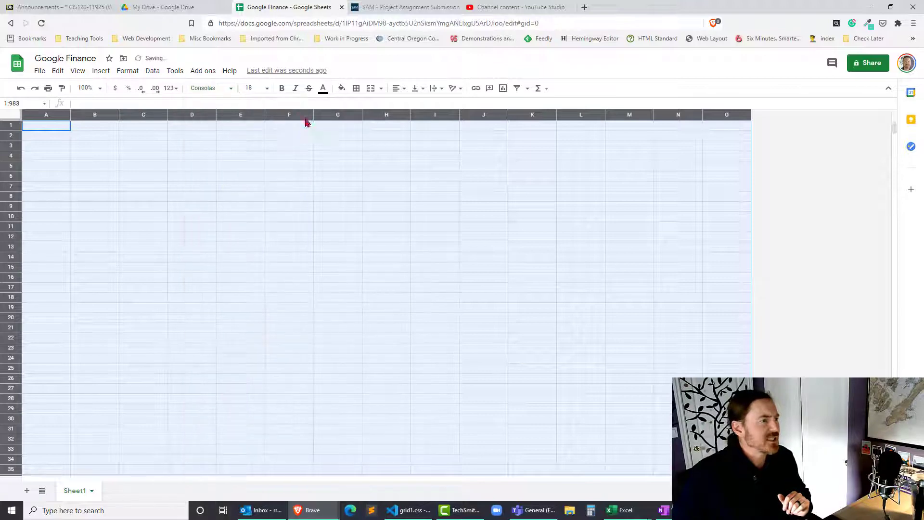
pyautogui.click(128, 177)
pyautogui.click(47, 126)
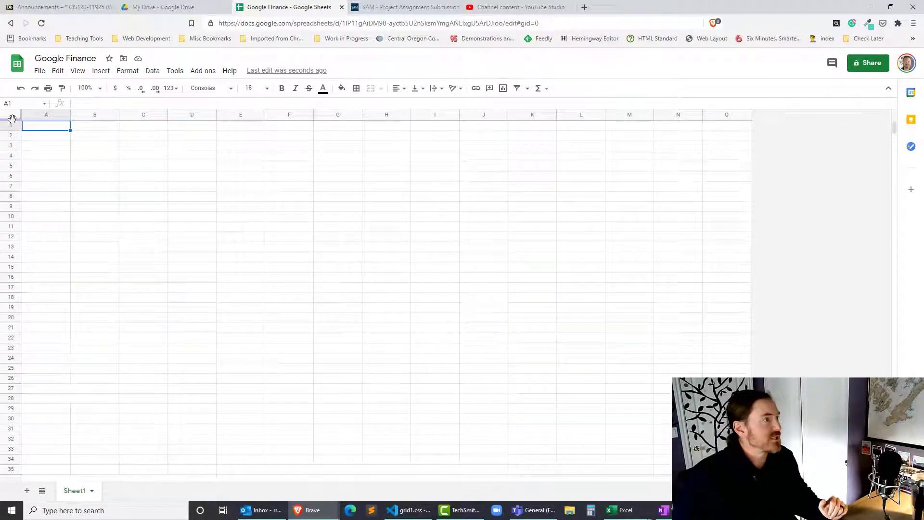
# Freeze the top two rows and enter the headers Symbol in A2 and Price in B2.
pyautogui.moveTo(12, 118); pyautogui.dragTo(52, 141)
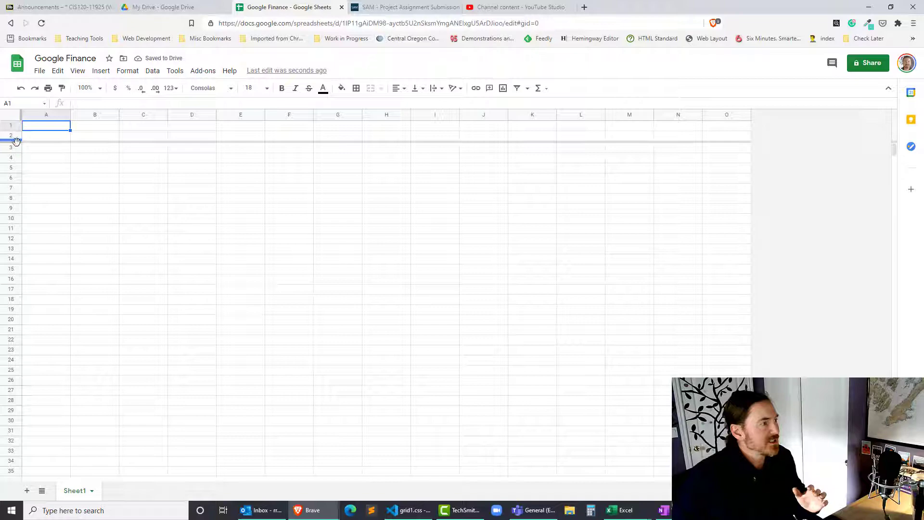
pyautogui.moveTo(16, 141)
pyautogui.mouseDown()
pyautogui.moveTo(15, 130)
pyautogui.moveTo(14, 153)
pyautogui.moveTo(14, 131)
pyautogui.moveTo(13, 143)
pyautogui.mouseUp()
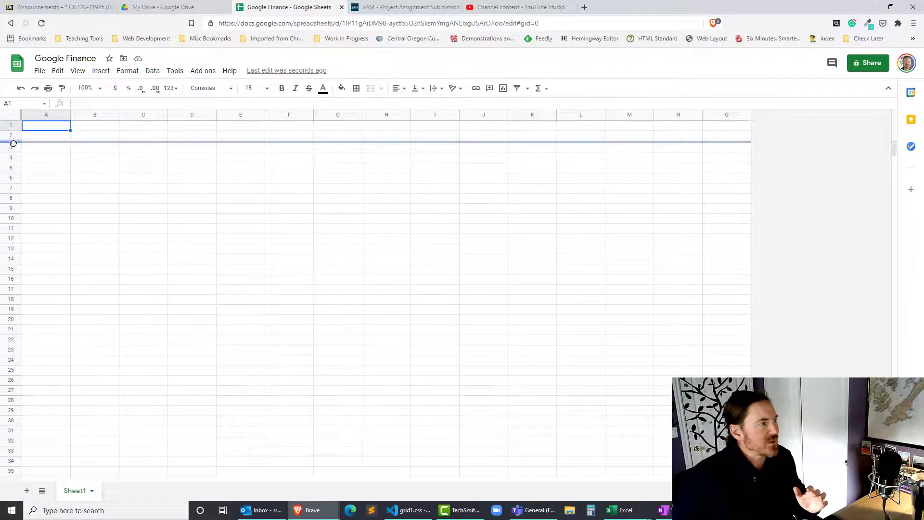
pyautogui.click(163, 179)
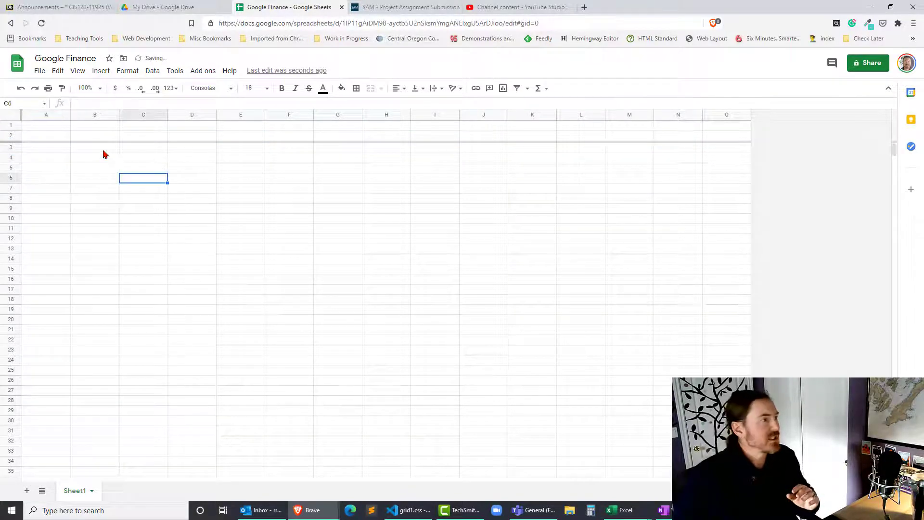
pyautogui.click(50, 136)
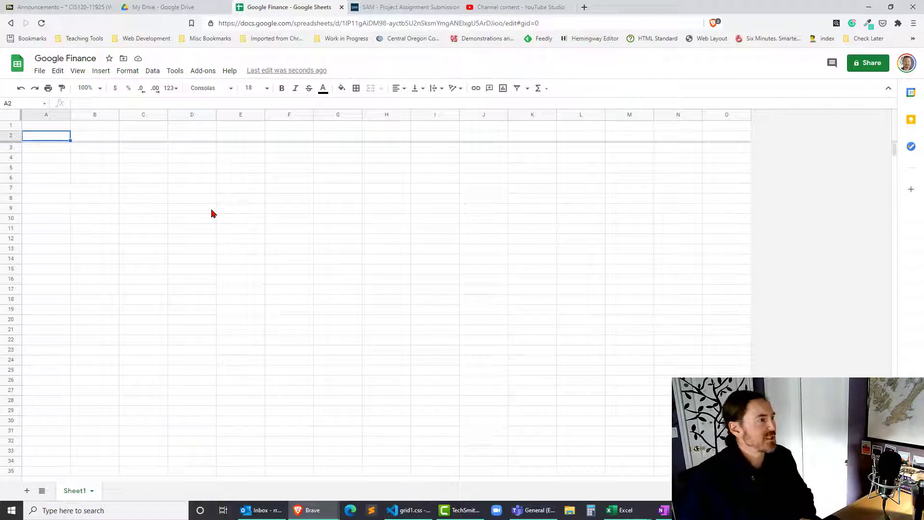
pyautogui.write('Sym')
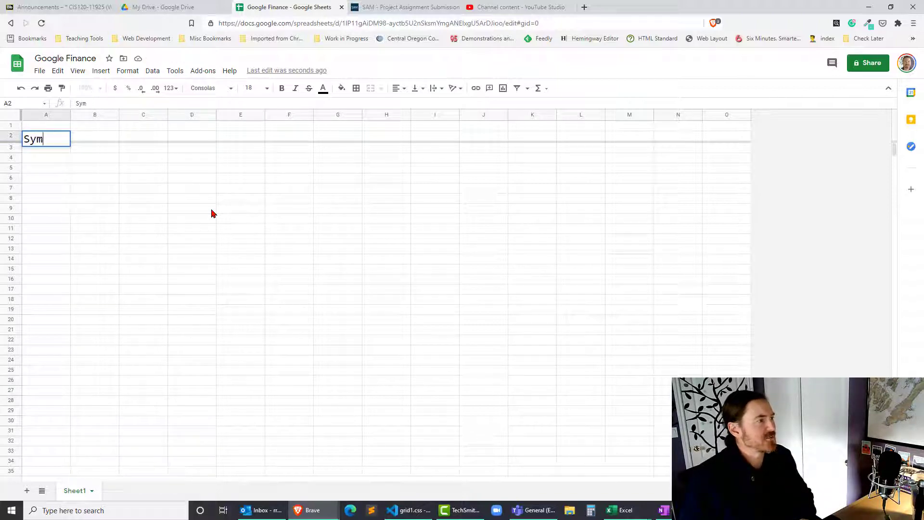
pyautogui.write('bol')
pyautogui.press('Tab')
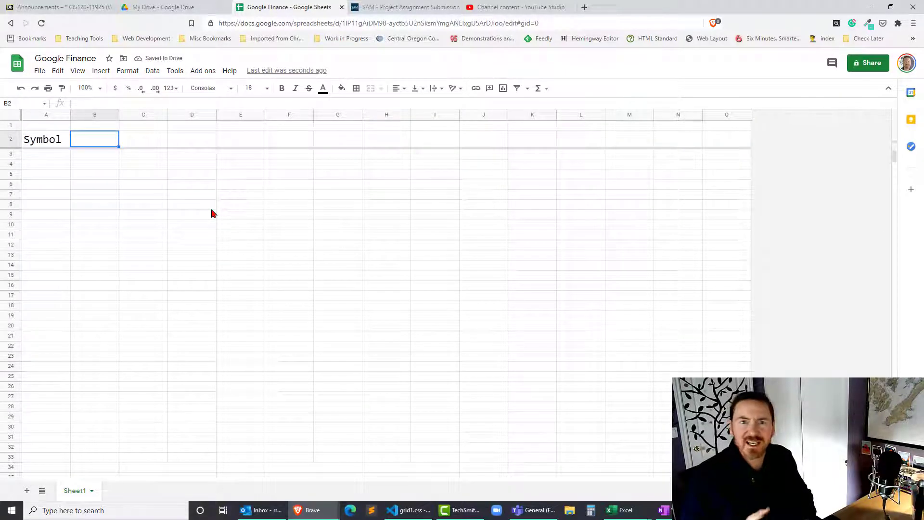
pyautogui.write('Price')
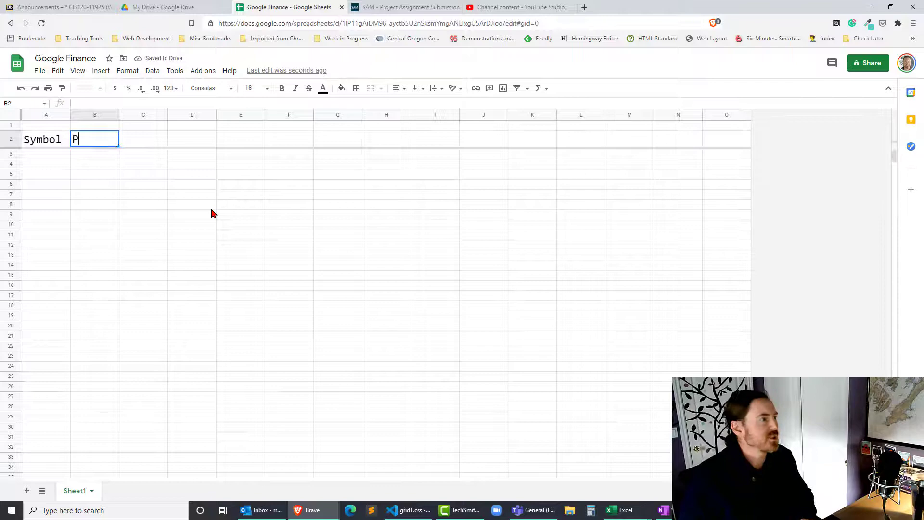
pyautogui.press('Return')
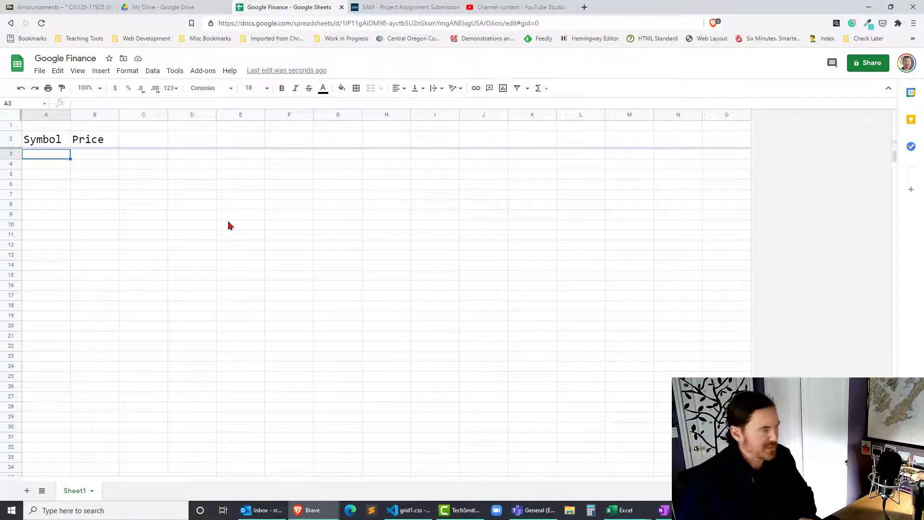
# List the tickers GME, GOOG and TSLA in A3:A5.
pyautogui.write('GME')
pyautogui.press('Return')
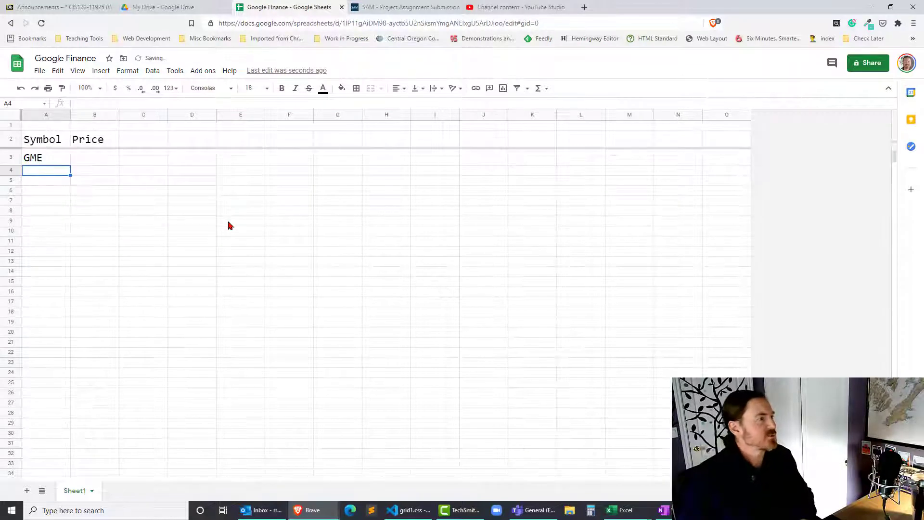
pyautogui.write('GOOG')
pyautogui.press('Return')
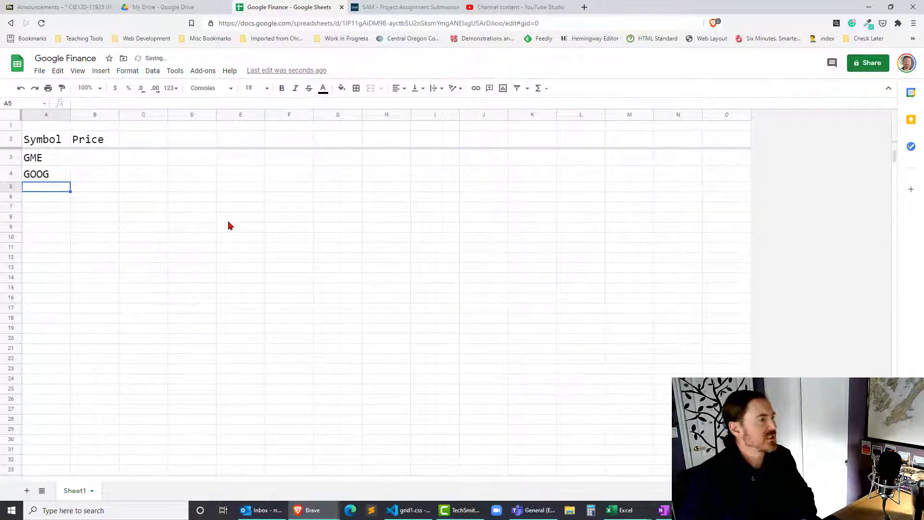
pyautogui.write('TSLA')
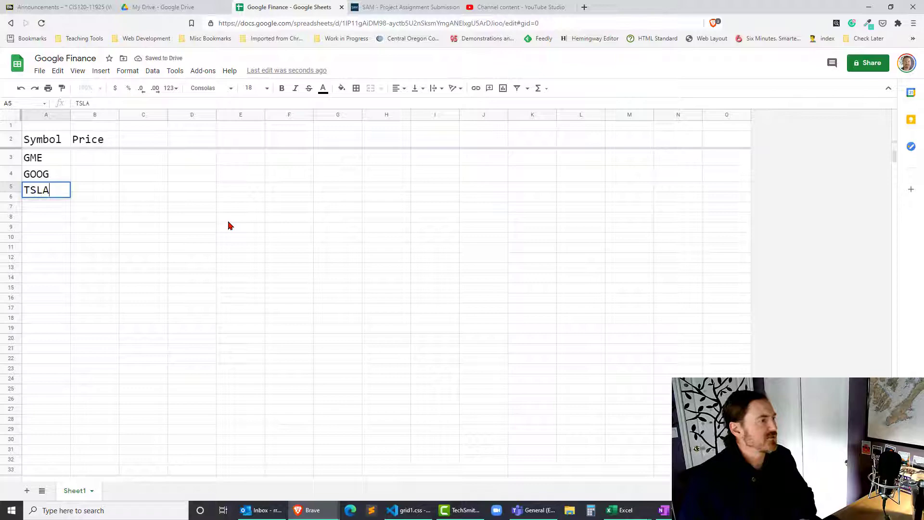
pyautogui.press('Return')
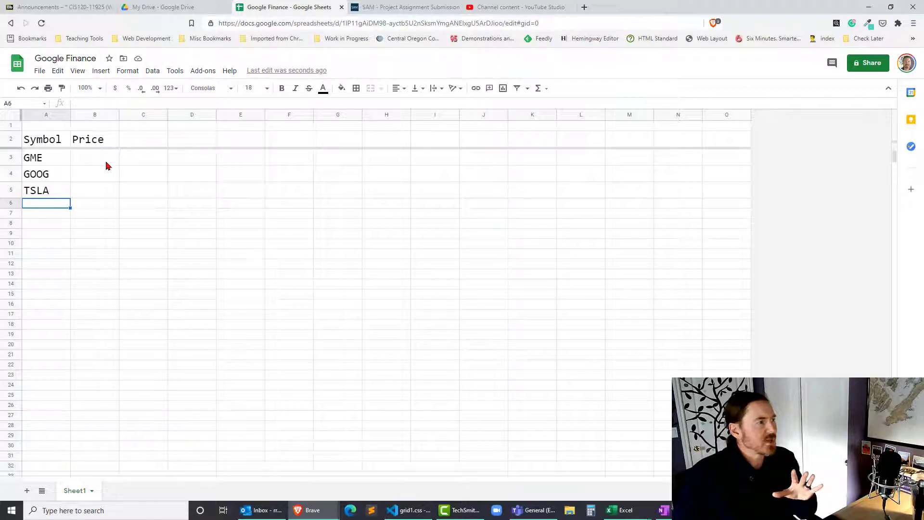
# Start a GOOGLEFINANCE formula in B3 and read its help page on available attributes.
pyautogui.click(107, 165)
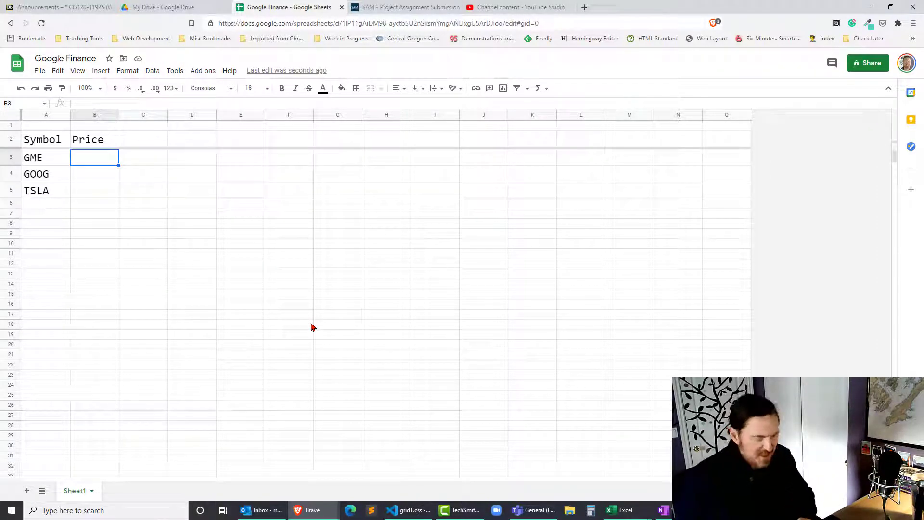
pyautogui.write('=google')
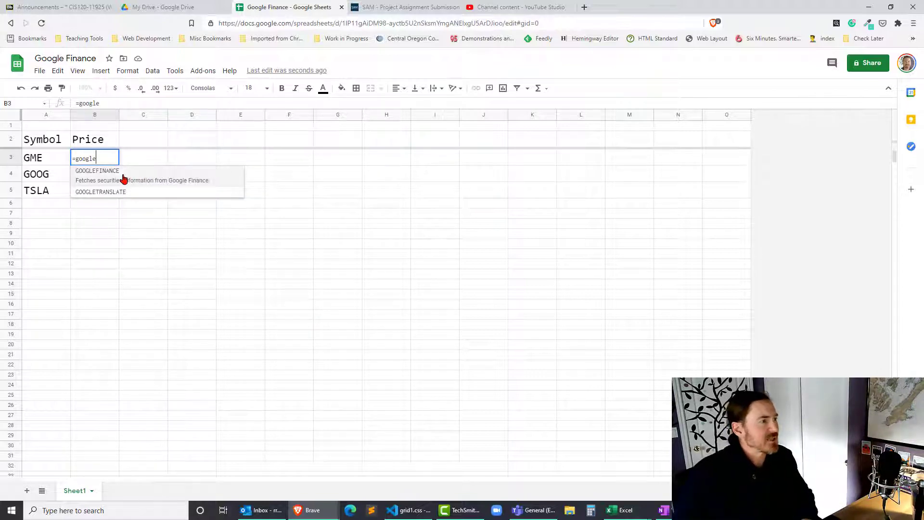
pyautogui.click(122, 178)
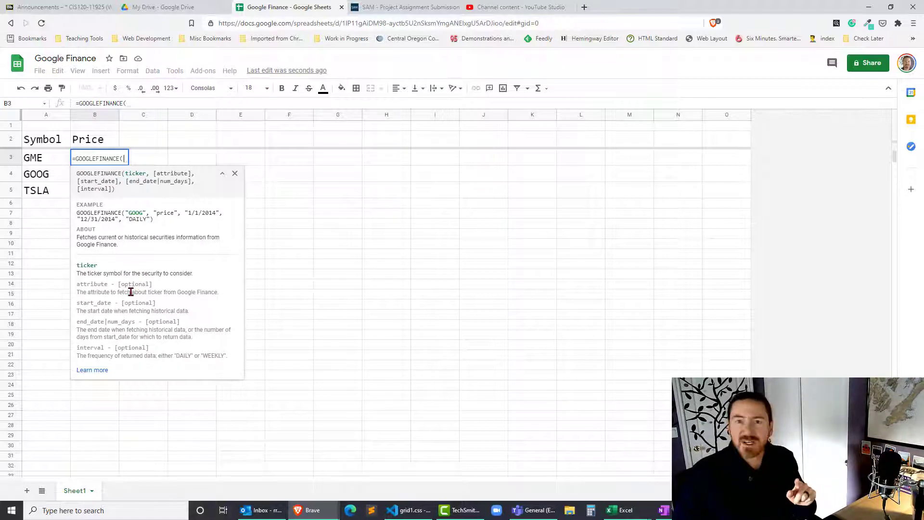
pyautogui.click(94, 371)
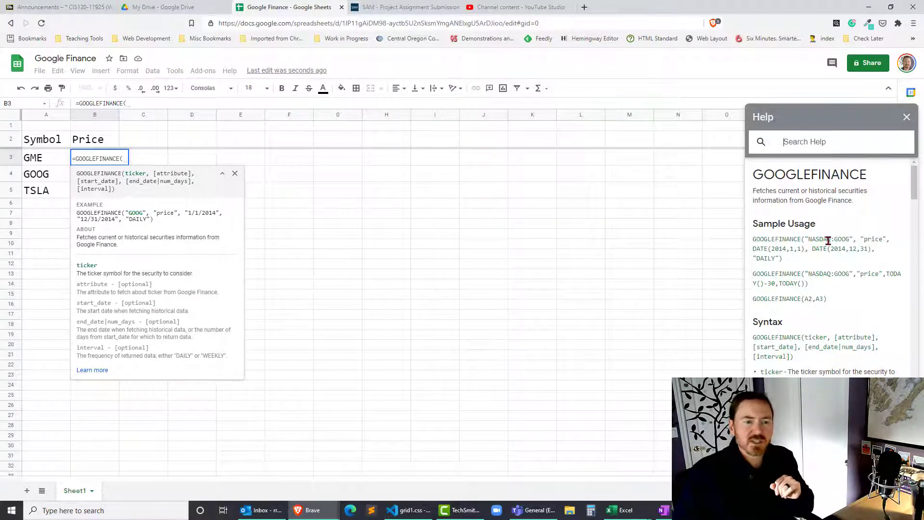
pyautogui.scroll(-15, 828, 240)
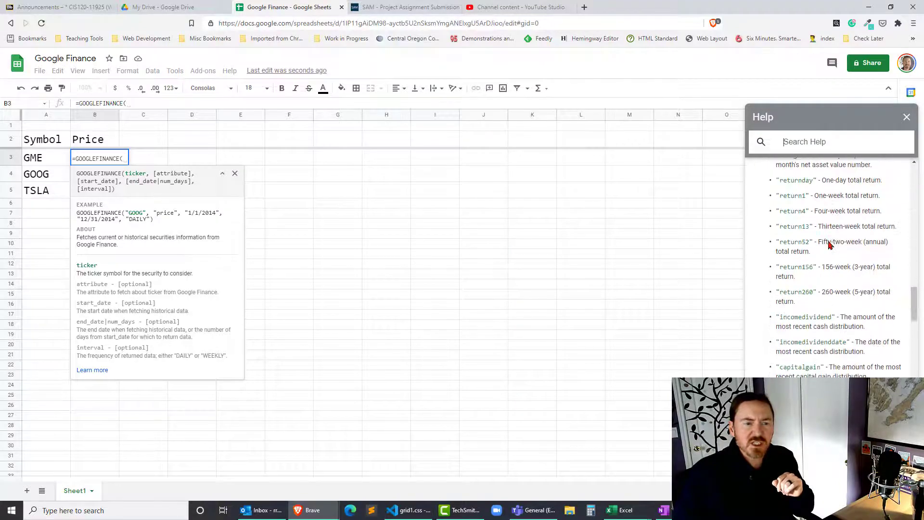
pyautogui.scroll(-3, 829, 244)
pyautogui.scroll(10, 828, 240)
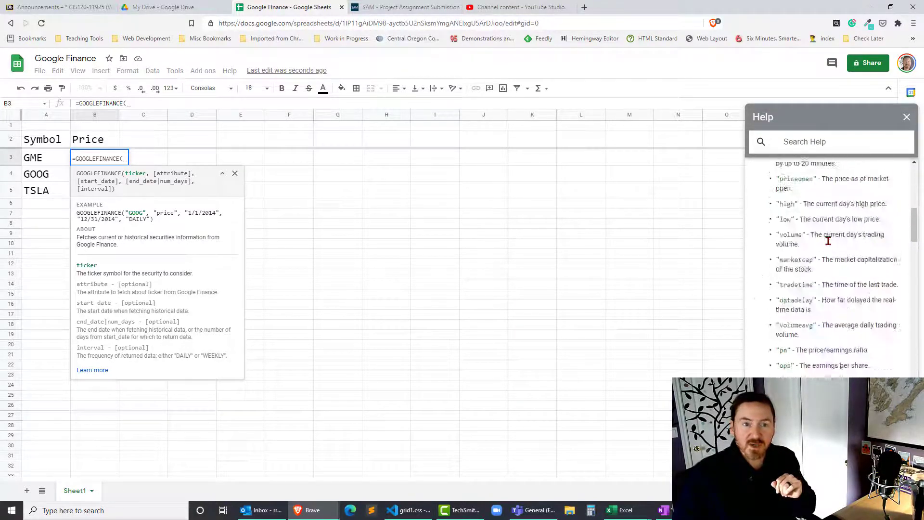
pyautogui.scroll(8, 828, 241)
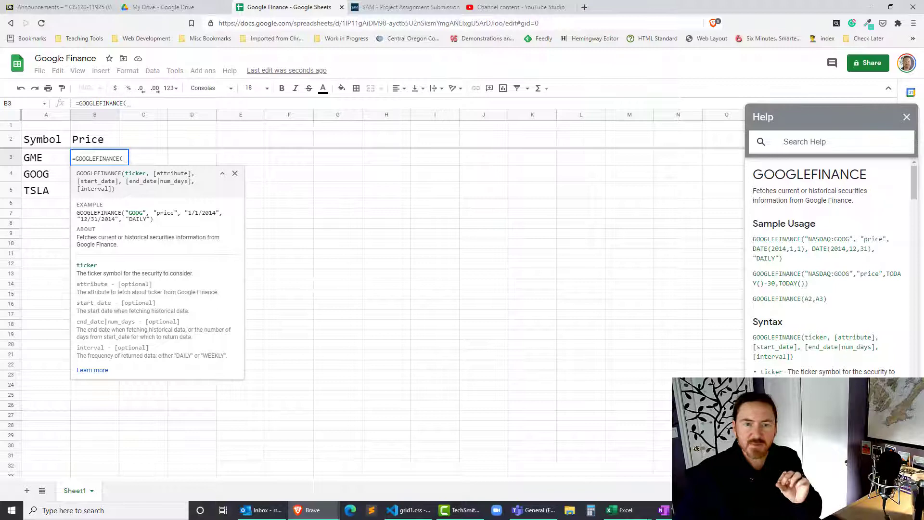
pyautogui.scroll(-6, 828, 241)
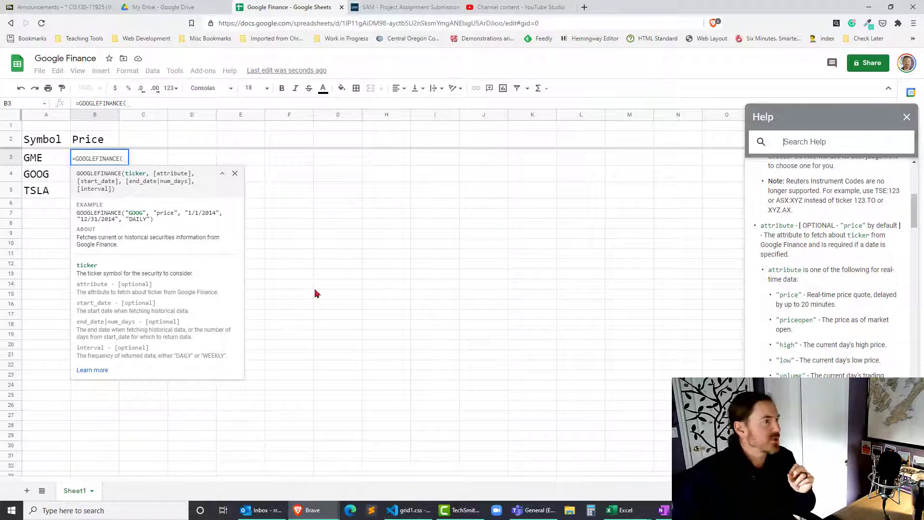
pyautogui.click(296, 246)
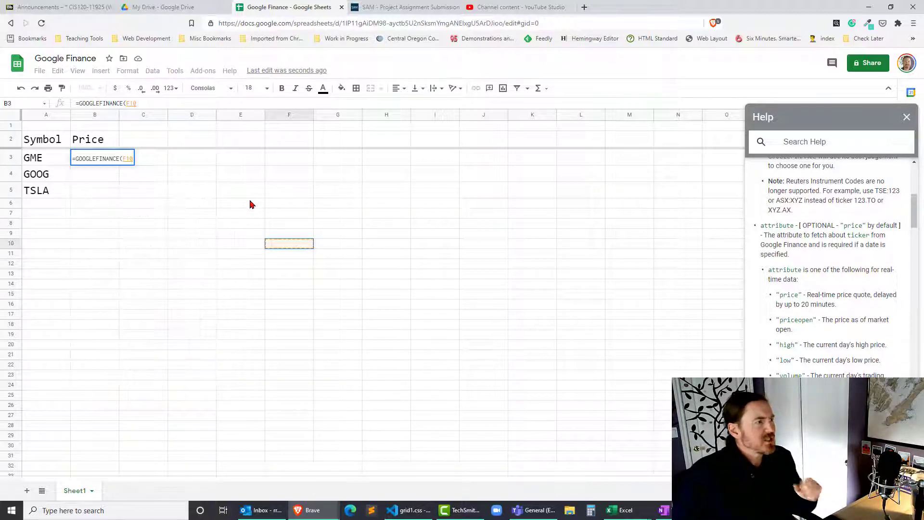
# Cancel the draft formula in B3 and add the Open Price header in C2.
pyautogui.press('Escape')
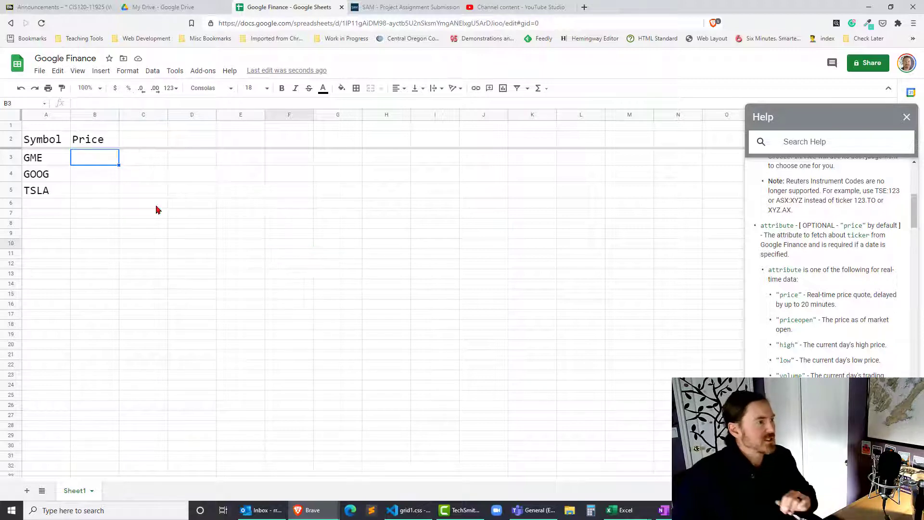
pyautogui.click(98, 177)
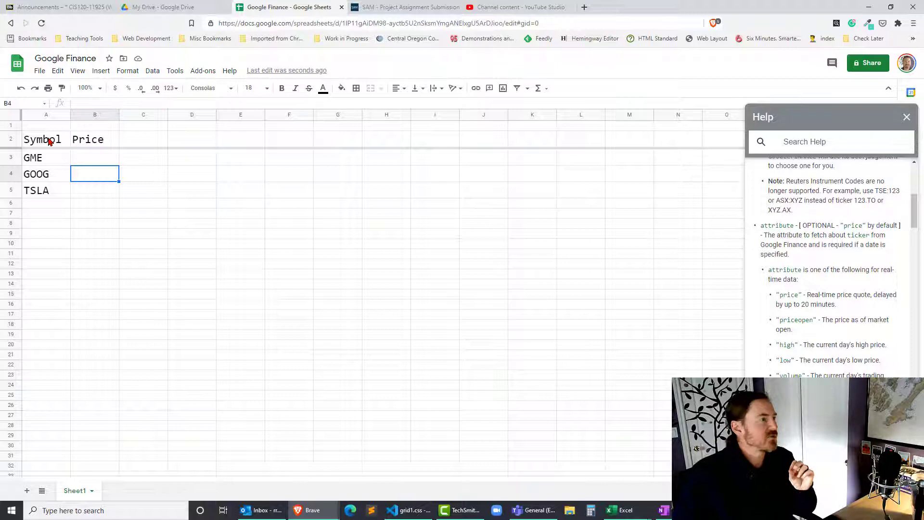
pyautogui.moveTo(50, 141); pyautogui.dragTo(408, 147)
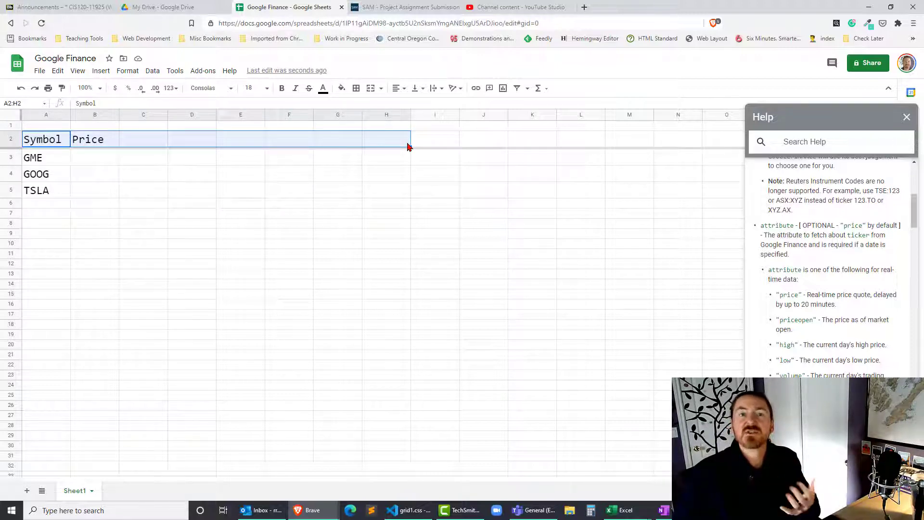
pyautogui.click(143, 181)
pyautogui.click(139, 140)
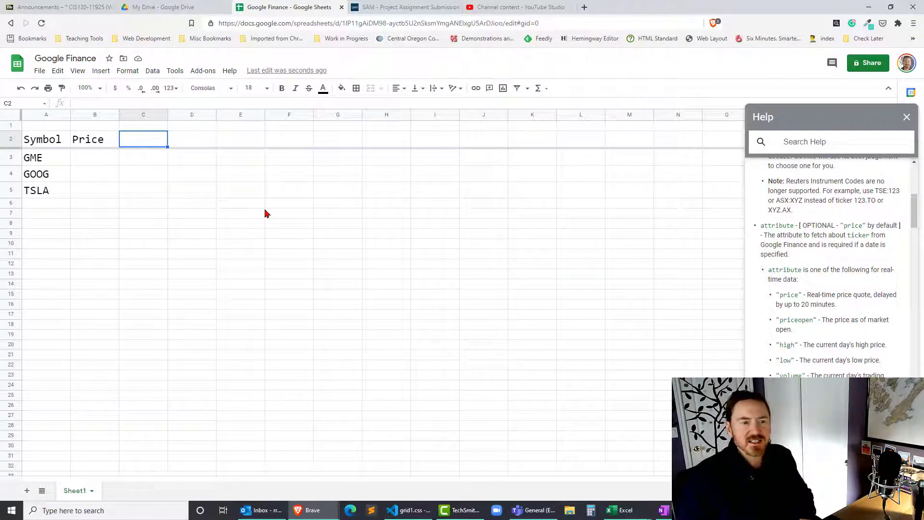
pyautogui.write('Open Price')
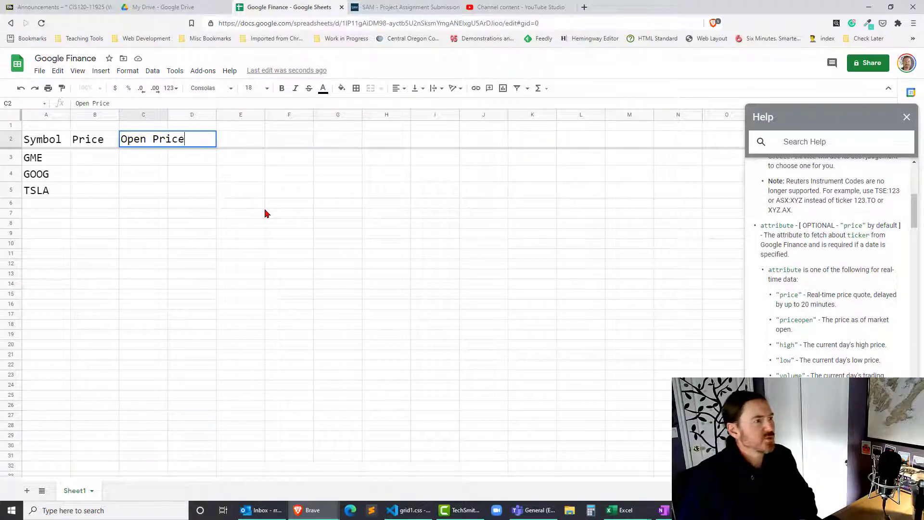
pyautogui.press('Tab')
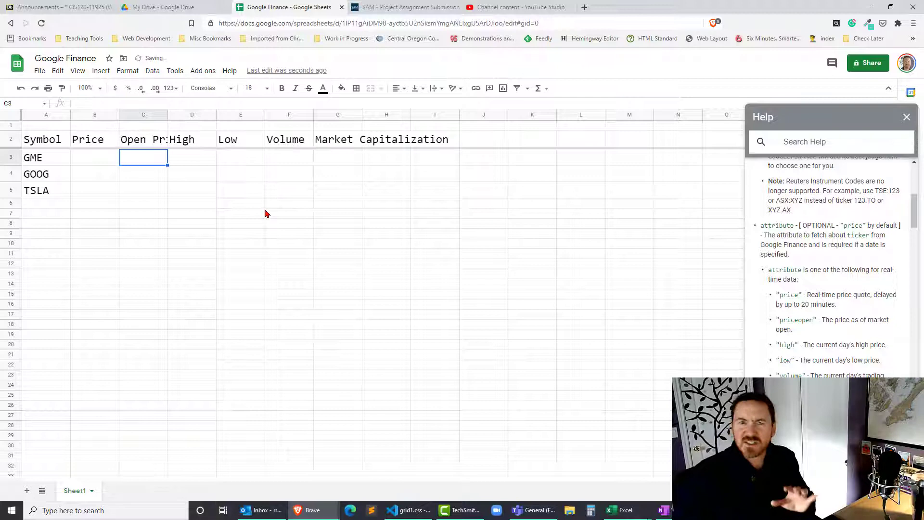
# Enter the field names price, priceopen, high, low, Volume and marketcap across B1:G1.
pyautogui.click(108, 127)
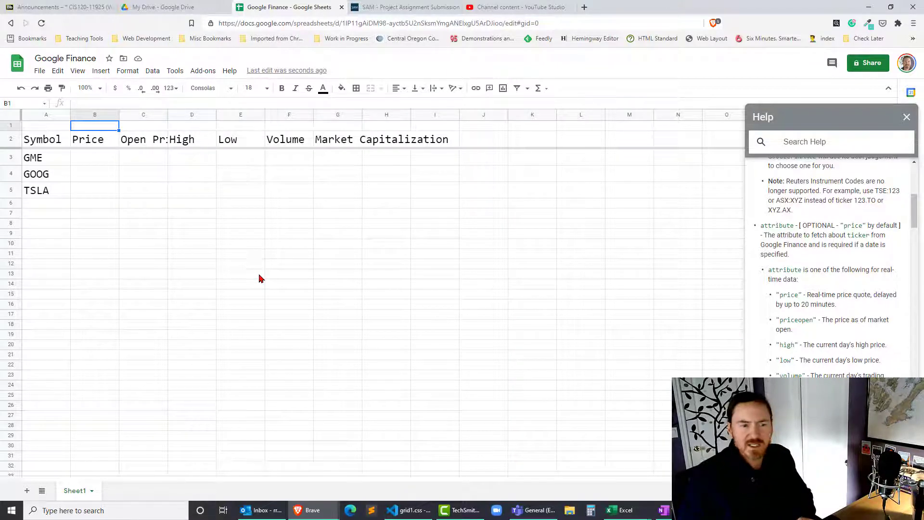
pyautogui.write('price')
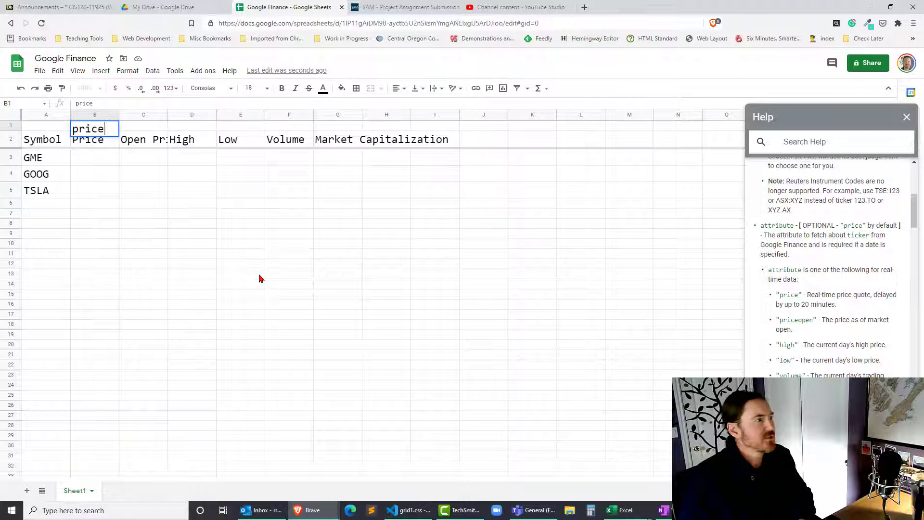
pyautogui.press('Tab')
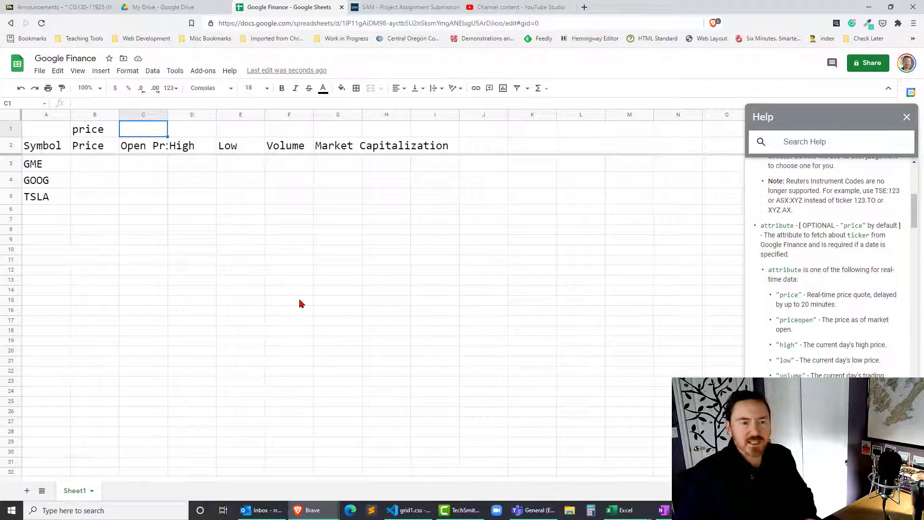
pyautogui.write('priceopen')
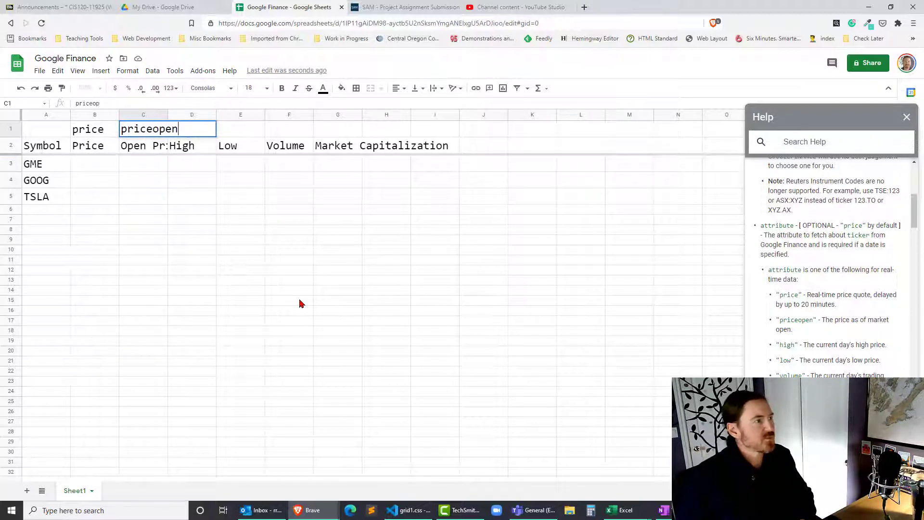
pyautogui.press('Tab')
pyautogui.write('high')
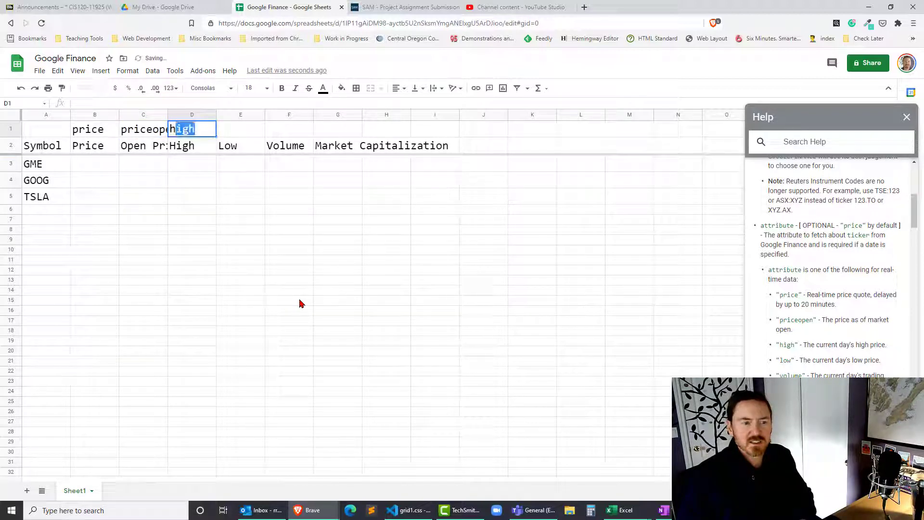
pyautogui.press('Tab')
pyautogui.write('low')
pyautogui.press('Tab')
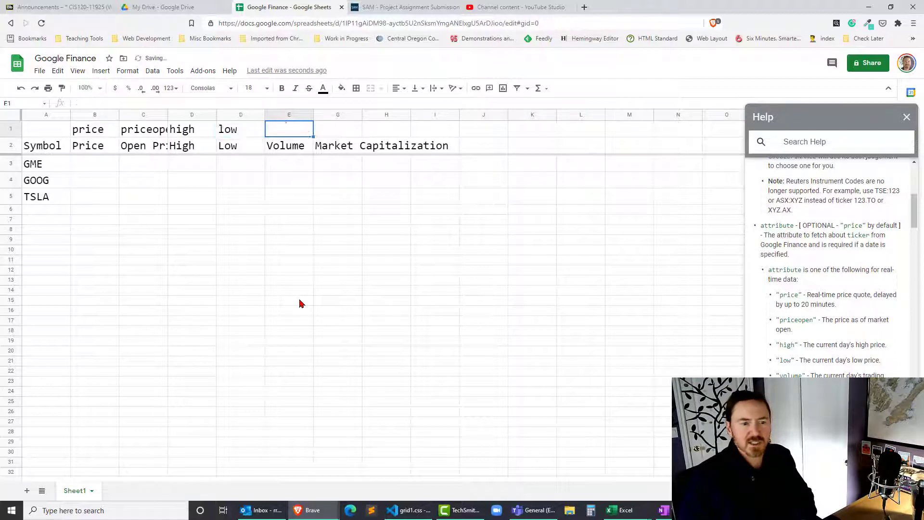
pyautogui.write('Volume')
pyautogui.press('Tab')
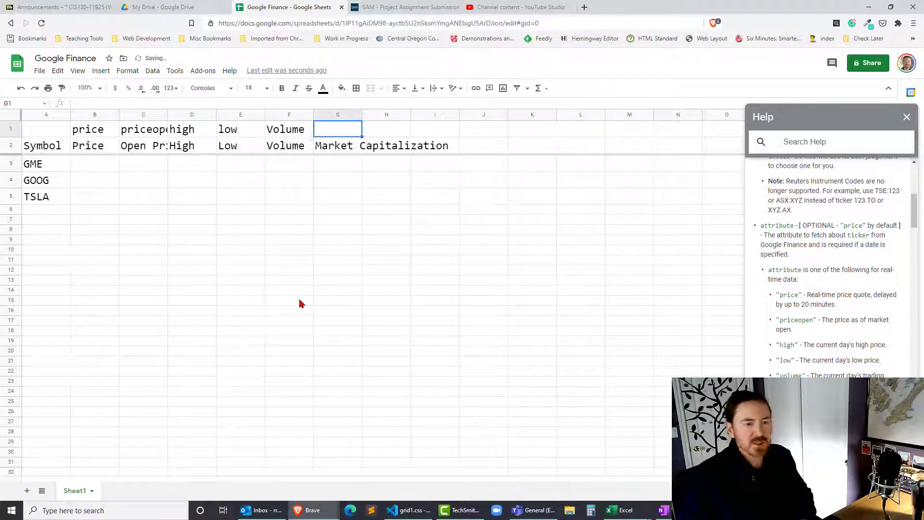
pyautogui.write('marketcap')
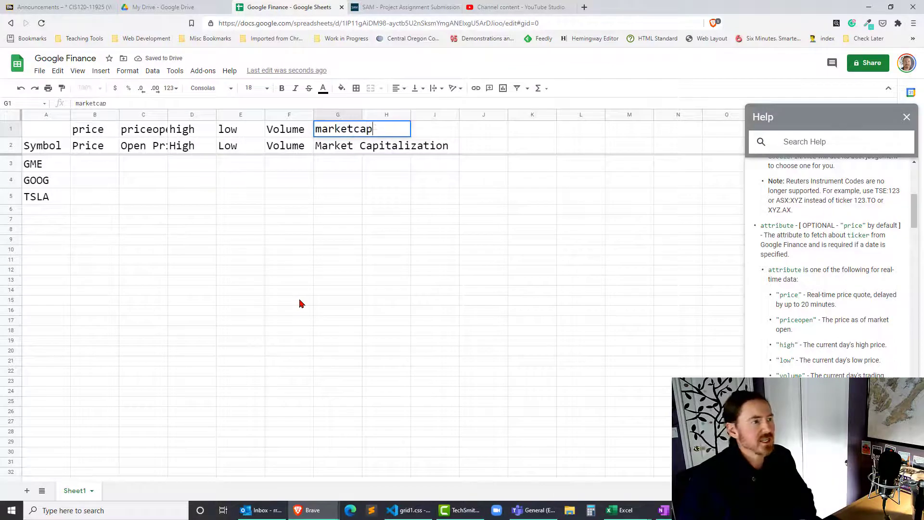
pyautogui.press('Return')
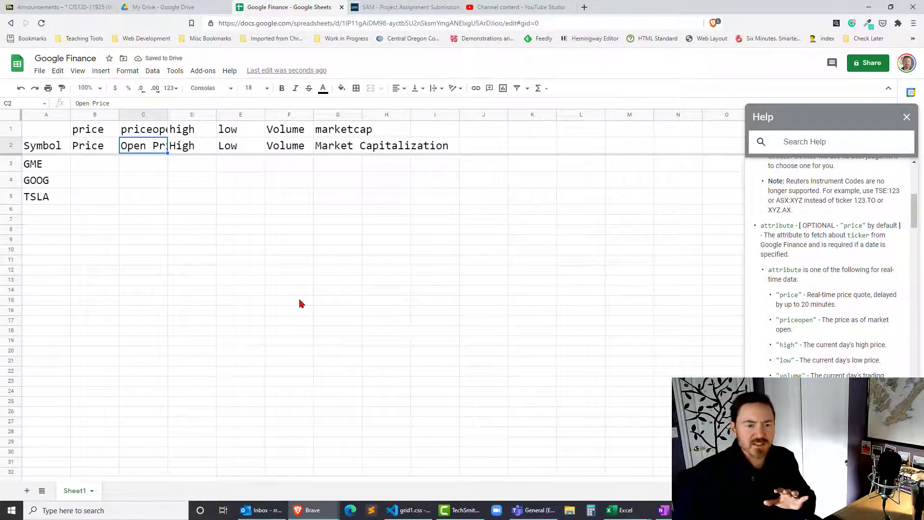
# Label A1 'fields' and colour the whole field-name row's text green.
pyautogui.click(52, 133)
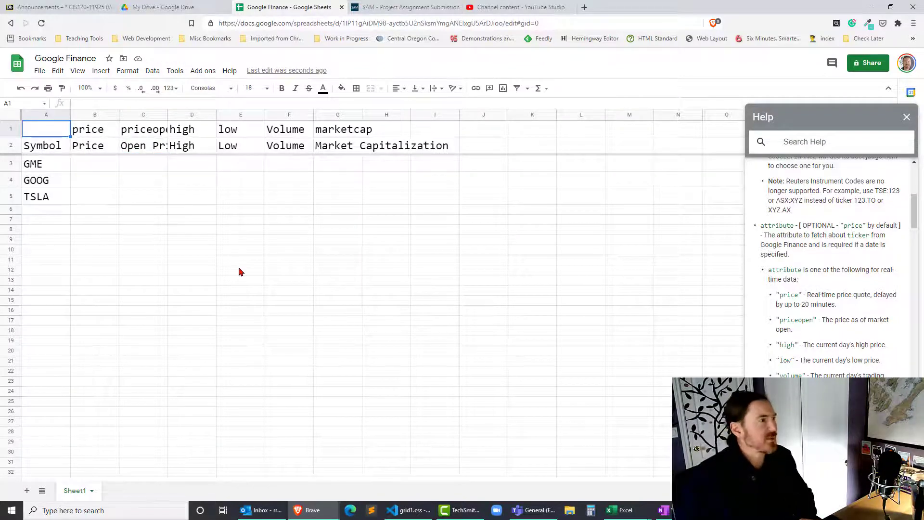
pyautogui.write('fi')
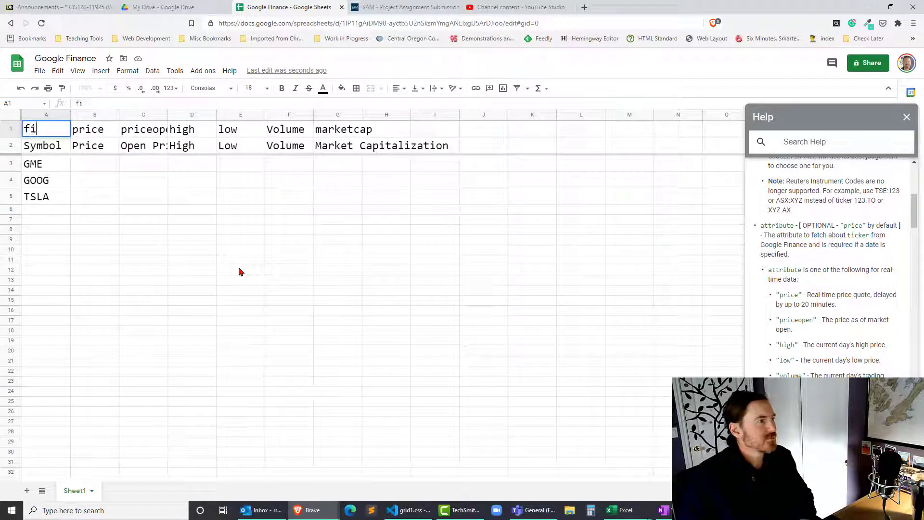
pyautogui.write('elds')
pyautogui.press('Return')
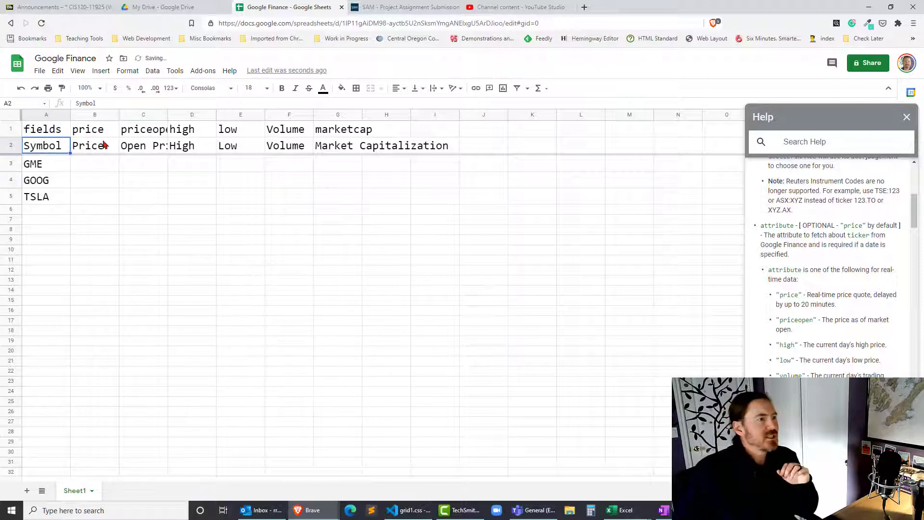
pyautogui.moveTo(42, 131); pyautogui.dragTo(615, 133)
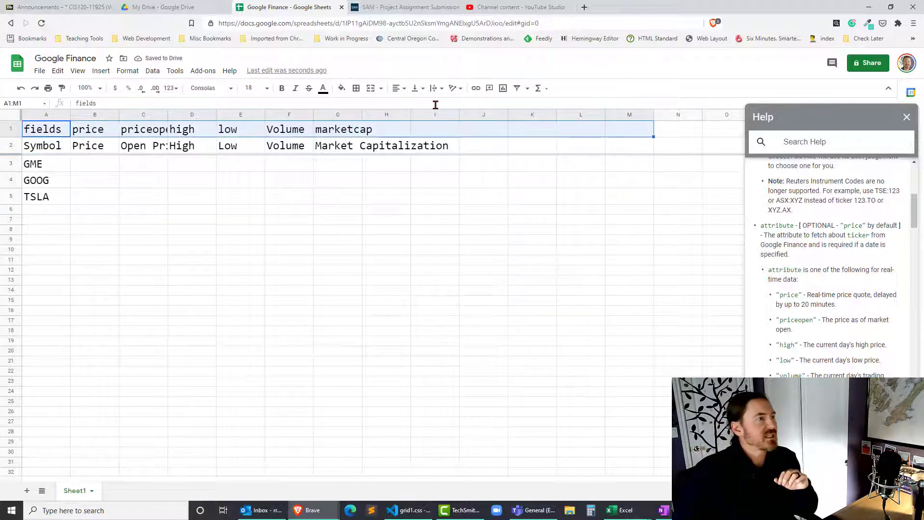
pyautogui.click(322, 90)
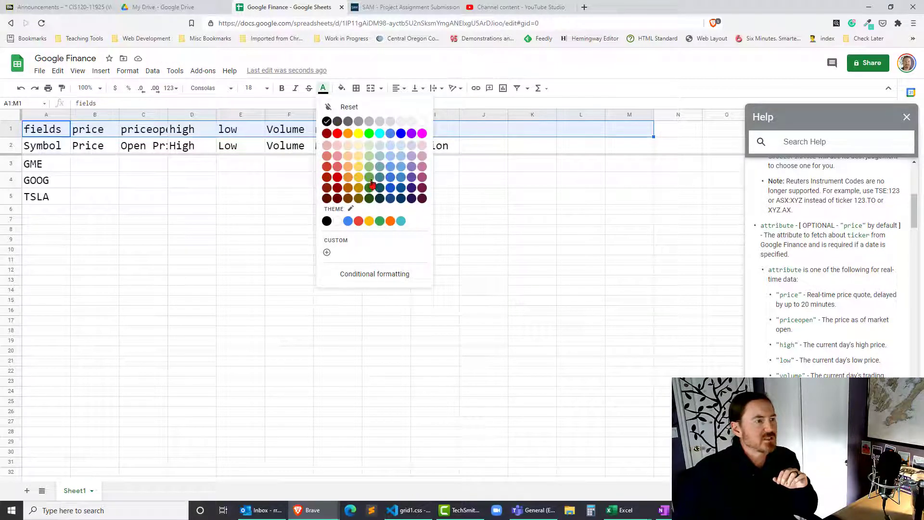
pyautogui.click(372, 182)
pyautogui.click(339, 206)
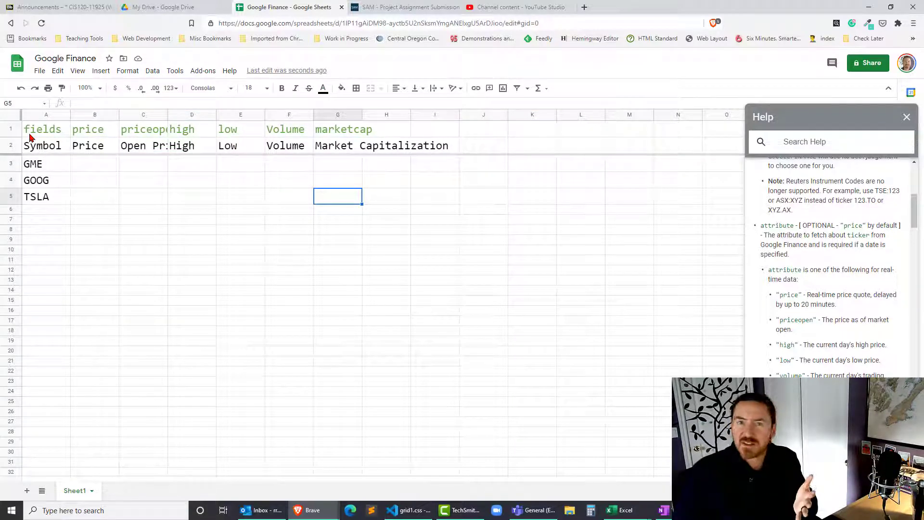
pyautogui.moveTo(51, 135); pyautogui.dragTo(341, 137)
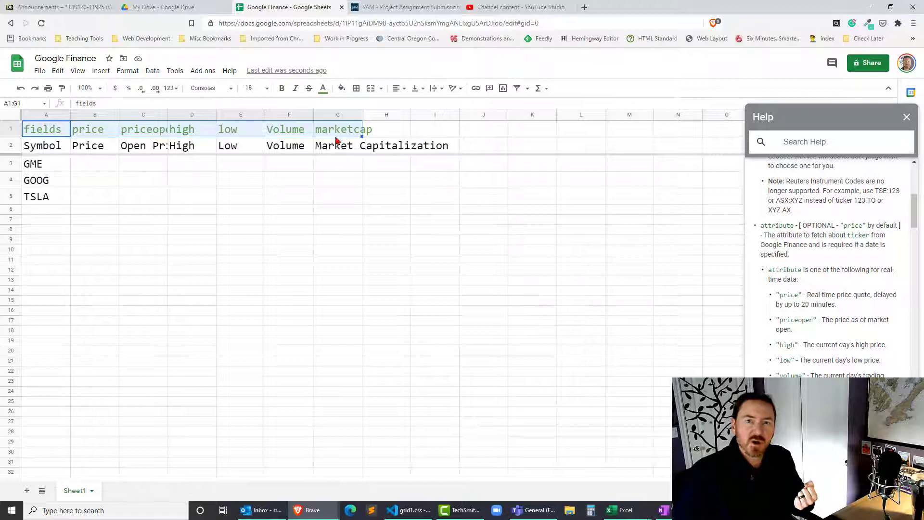
pyautogui.click(214, 213)
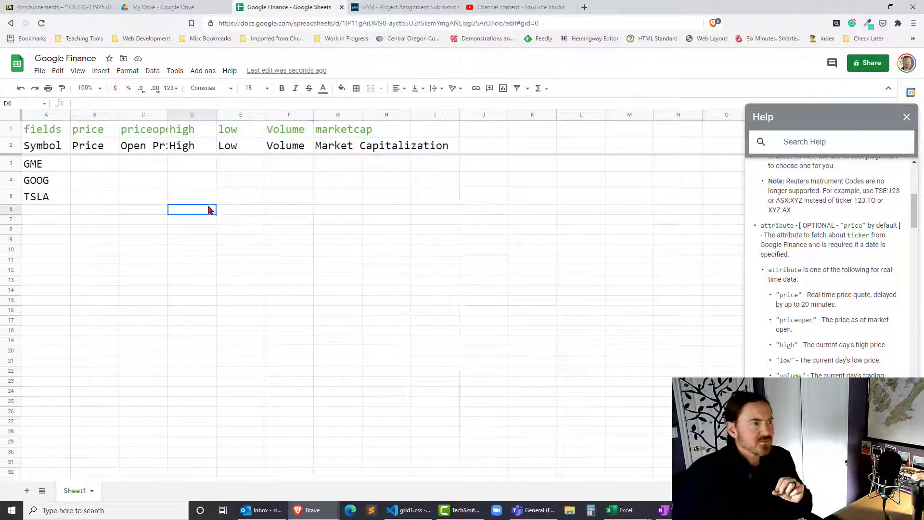
pyautogui.click(92, 165)
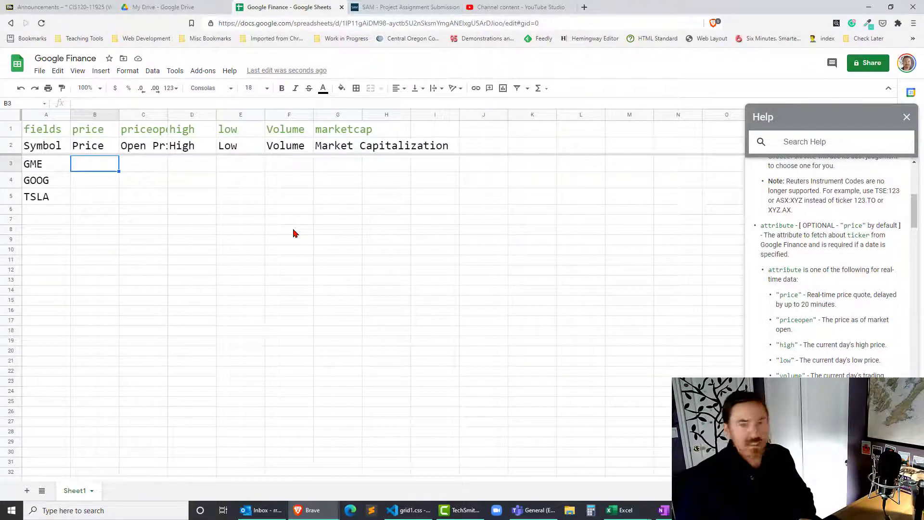
# Enter =GOOGLEFINANCE(A3,B1) in B3 to fetch GME's price, 229.82.
pyautogui.write('=')
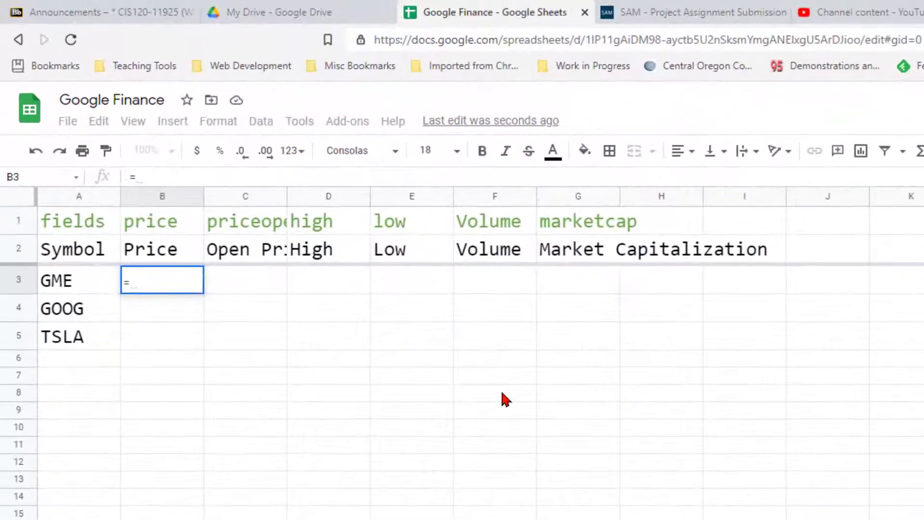
pyautogui.write('goo')
pyautogui.press('Tab')
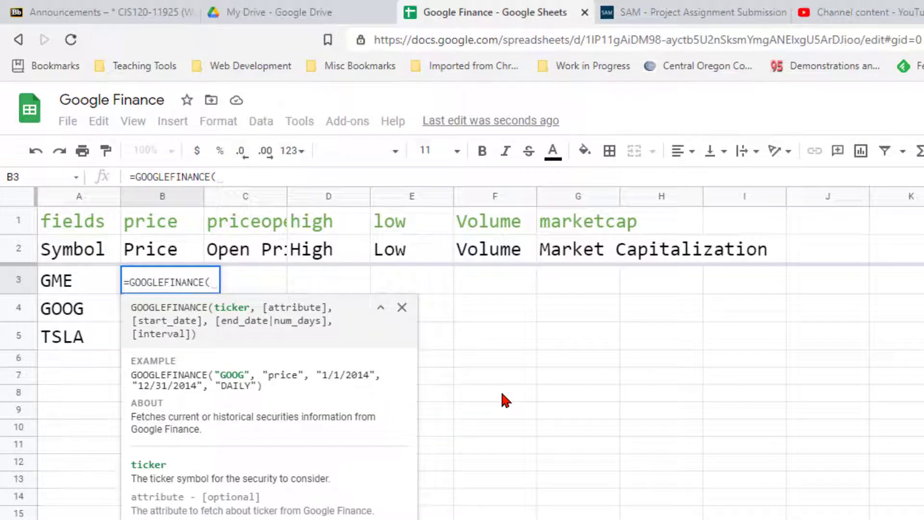
pyautogui.click(90, 286)
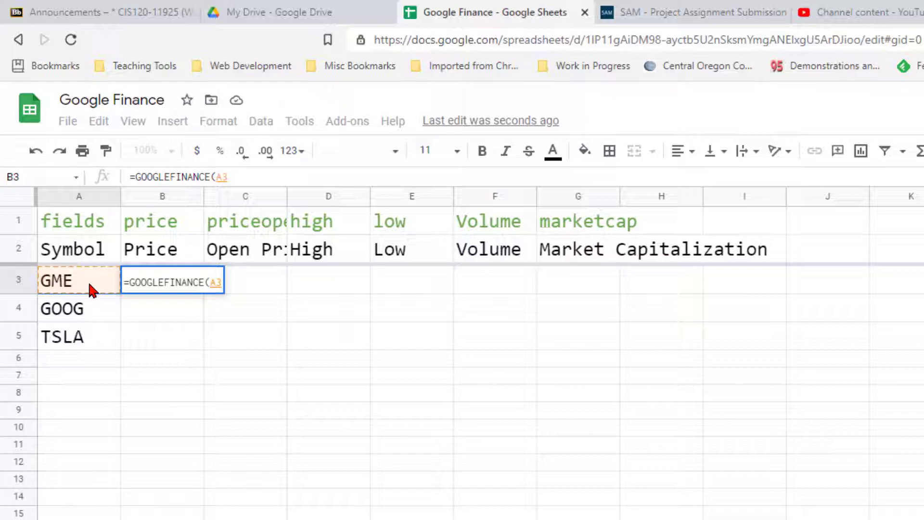
pyautogui.write(',')
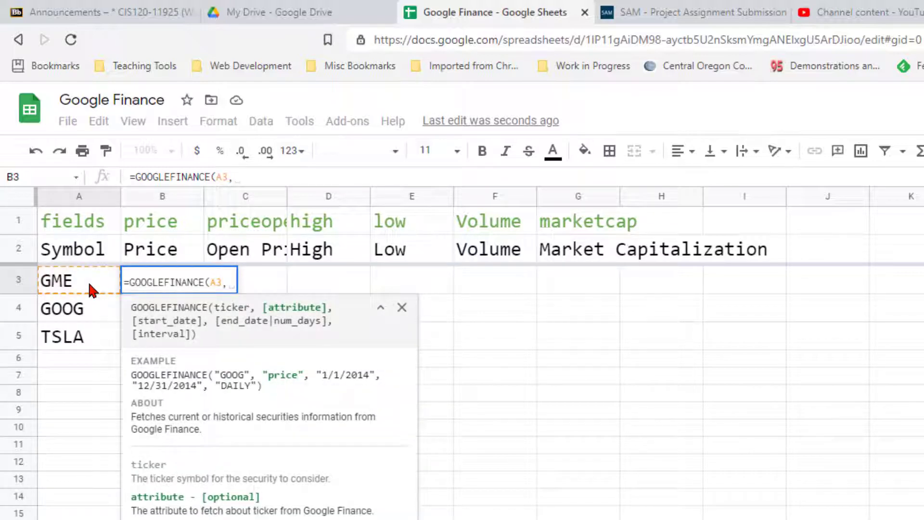
pyautogui.click(157, 219)
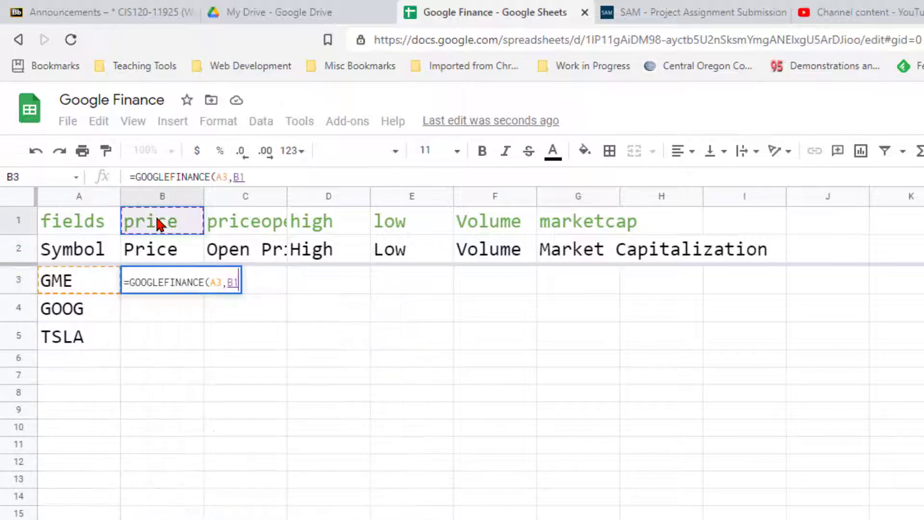
pyautogui.write(')')
pyautogui.press('Return')
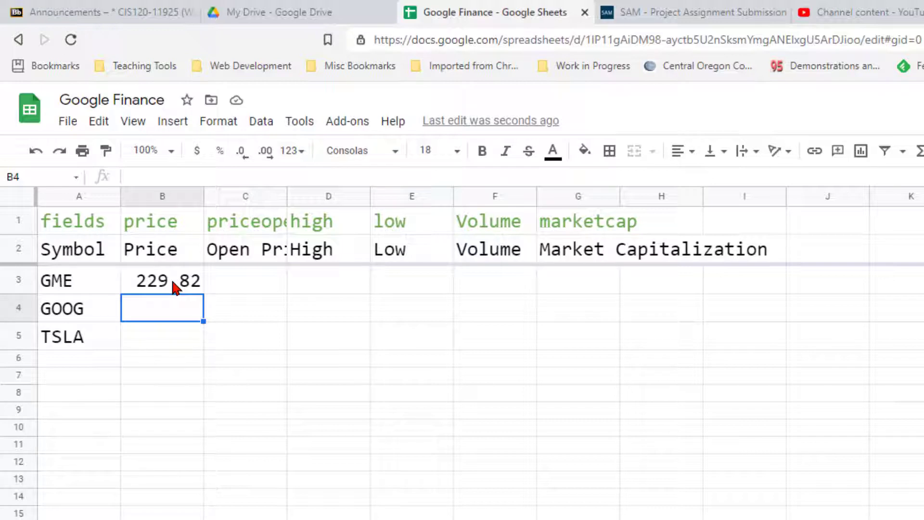
# Search the GameStop stock quote in a new tab to confirm its price of 231.00.
pyautogui.press('F5')
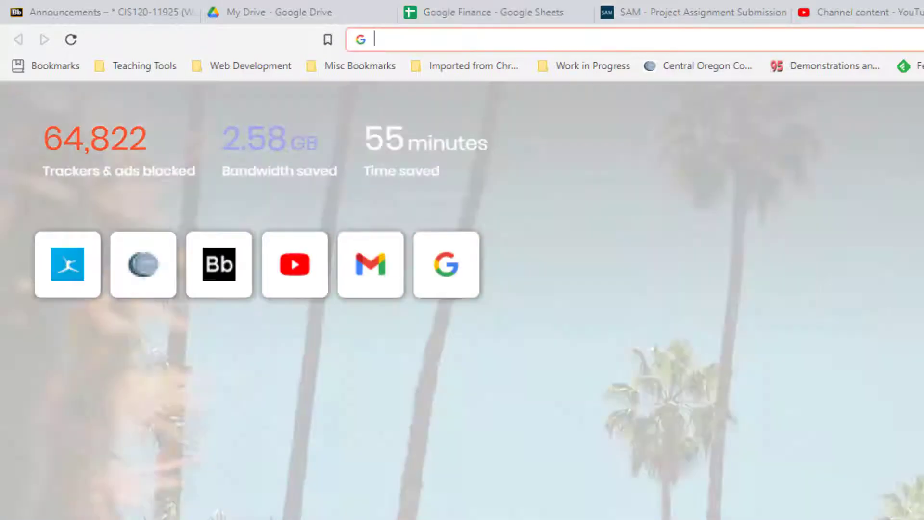
pyautogui.write('gamesto')
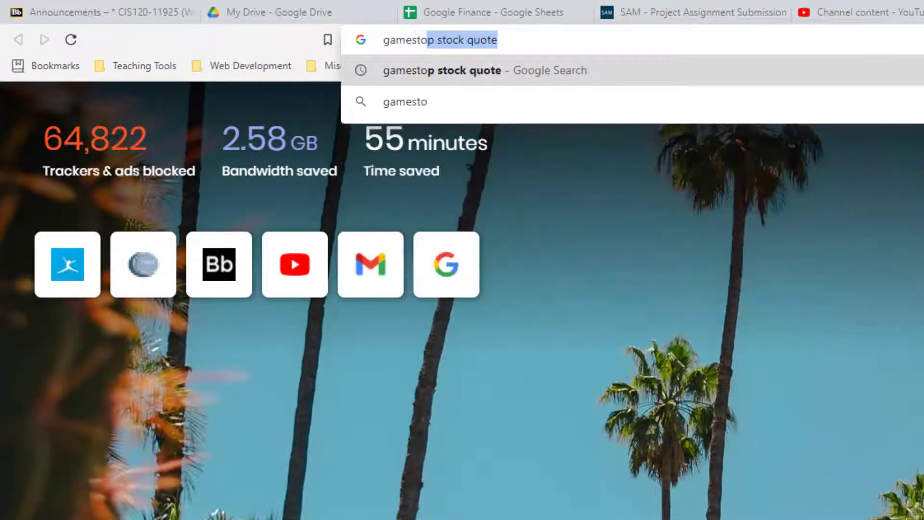
pyautogui.press('Return')
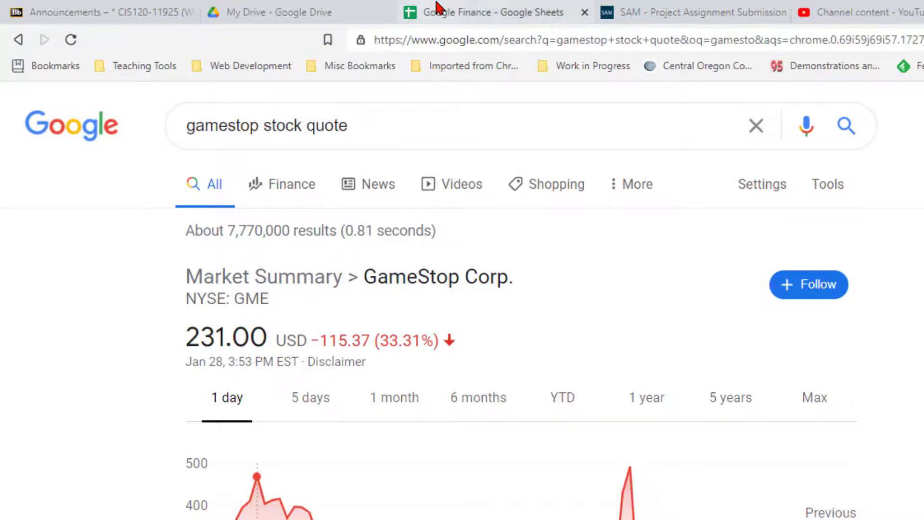
pyautogui.click(424, 13)
pyautogui.click(265, 304)
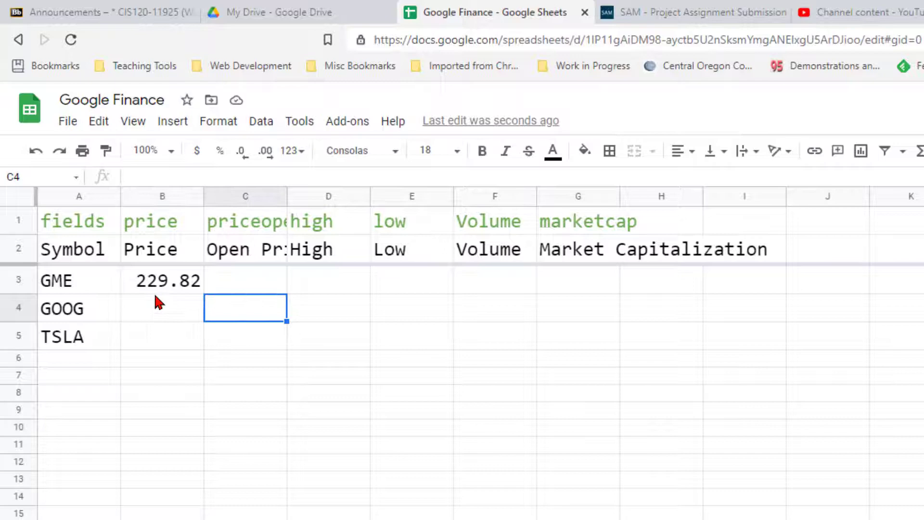
pyautogui.click(158, 289)
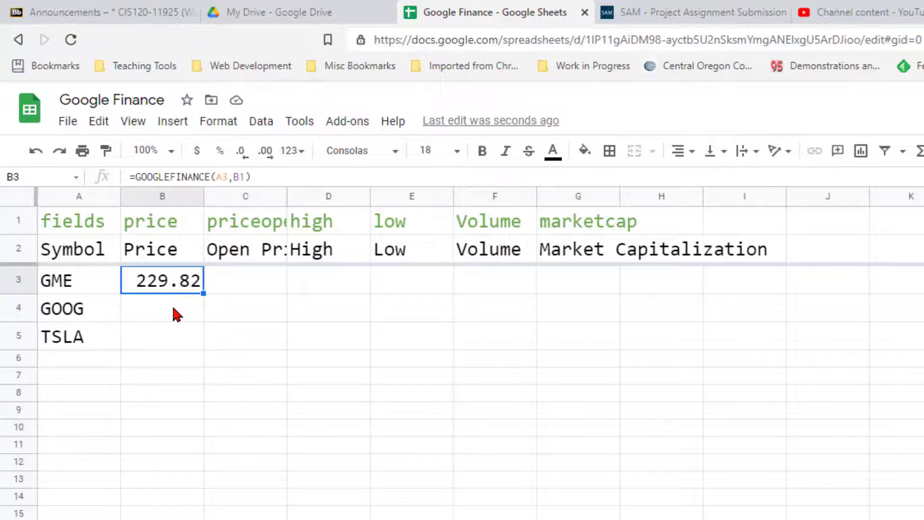
pyautogui.click(173, 309)
pyautogui.click(195, 288)
pyautogui.moveTo(203, 292); pyautogui.dragTo(203, 322)
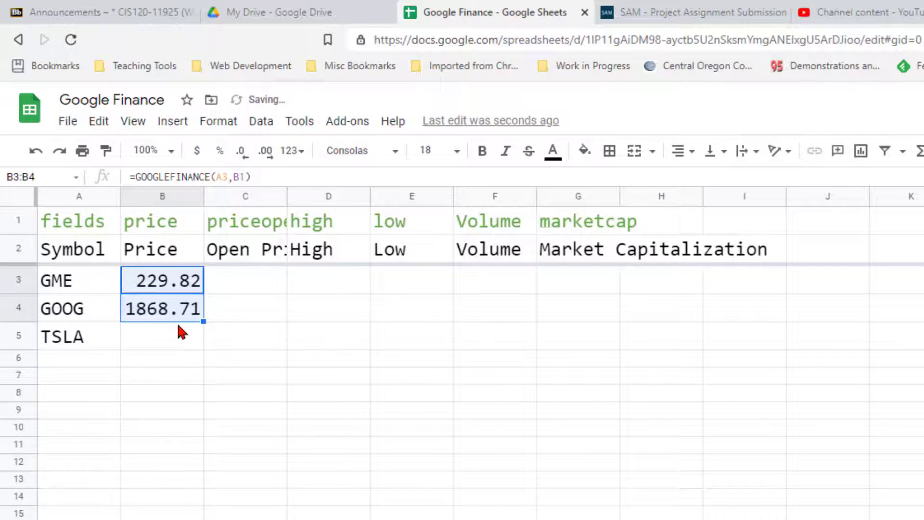
pyautogui.click(175, 308)
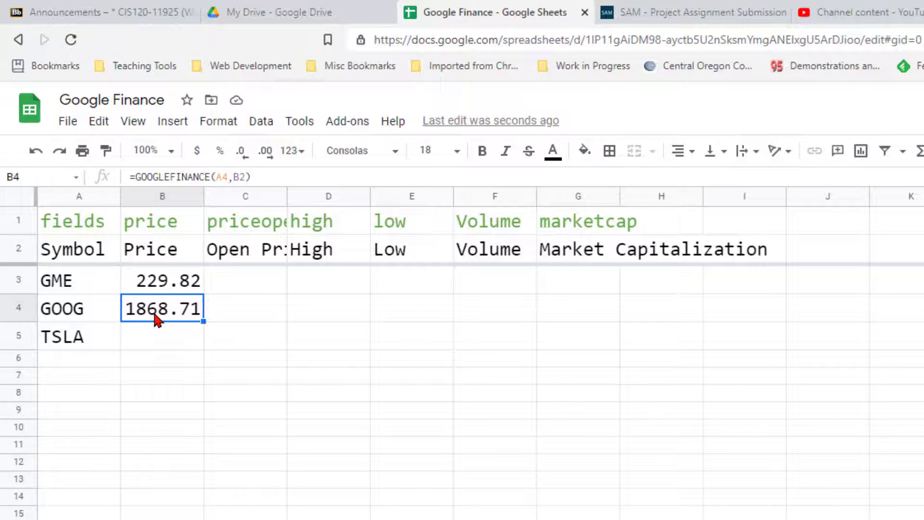
pyautogui.press('Delete')
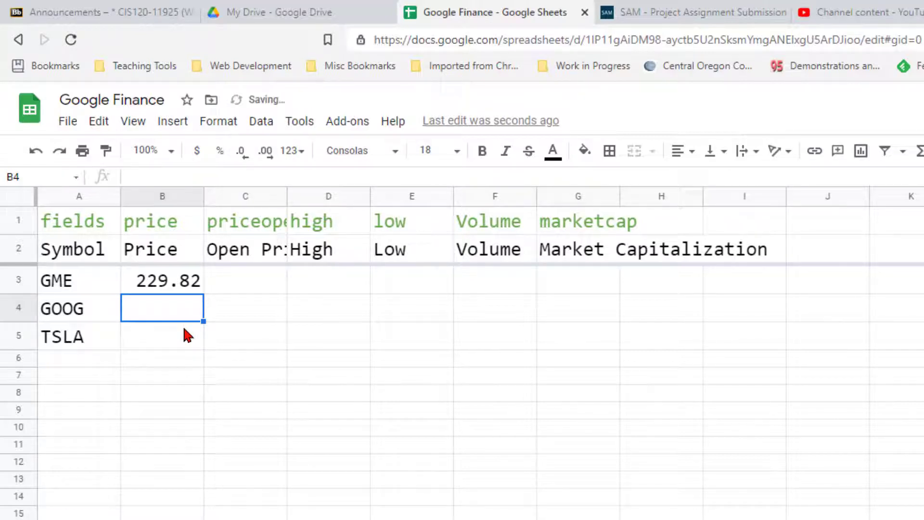
# Change B3's formula to =GOOGLEFINANCE($A3,B$1) with a locked symbol column and field row.
pyautogui.doubleClick(183, 281)
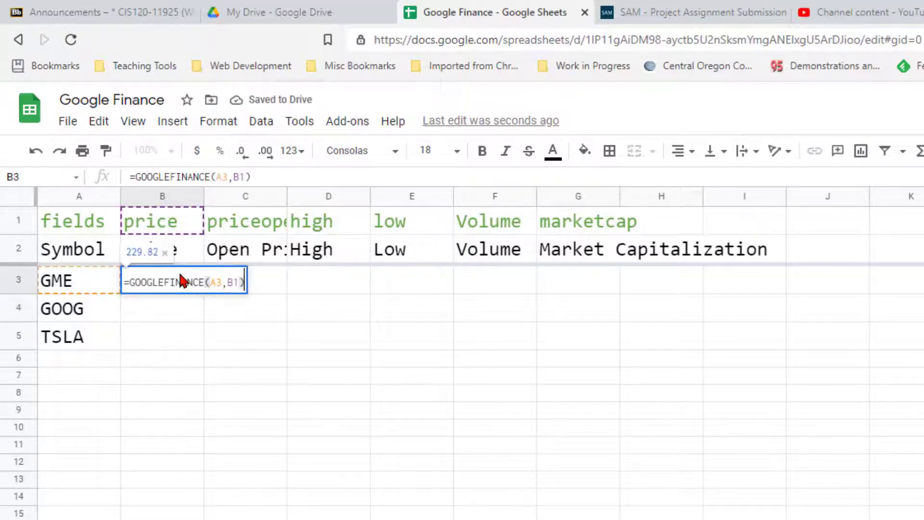
pyautogui.click(215, 282)
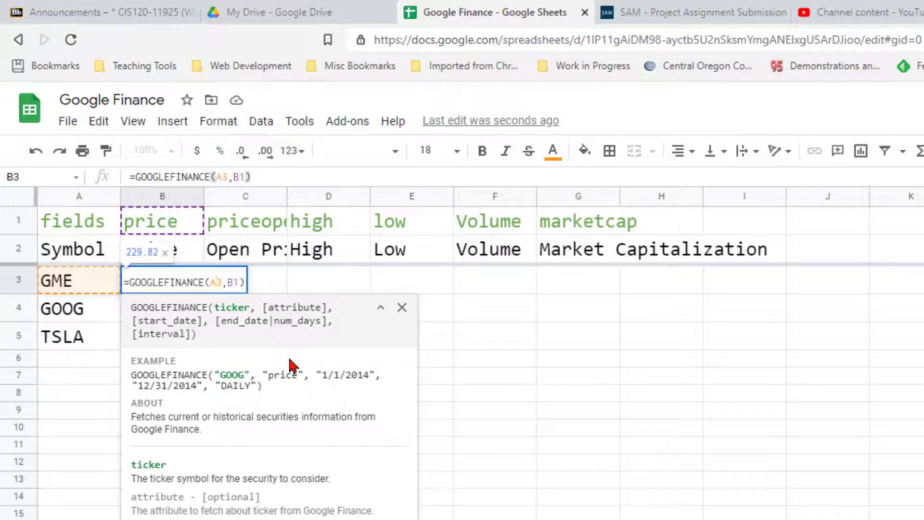
pyautogui.press('F4')
pyautogui.press('F4')
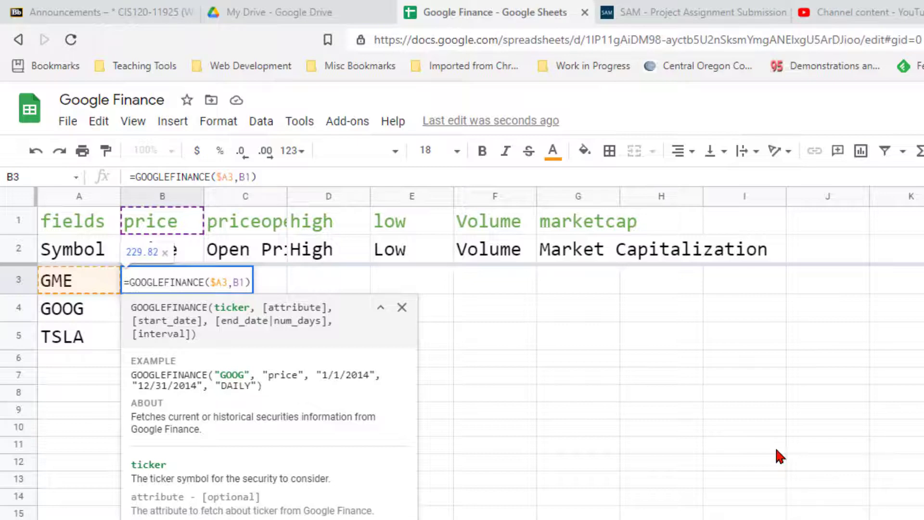
pyautogui.click(239, 283)
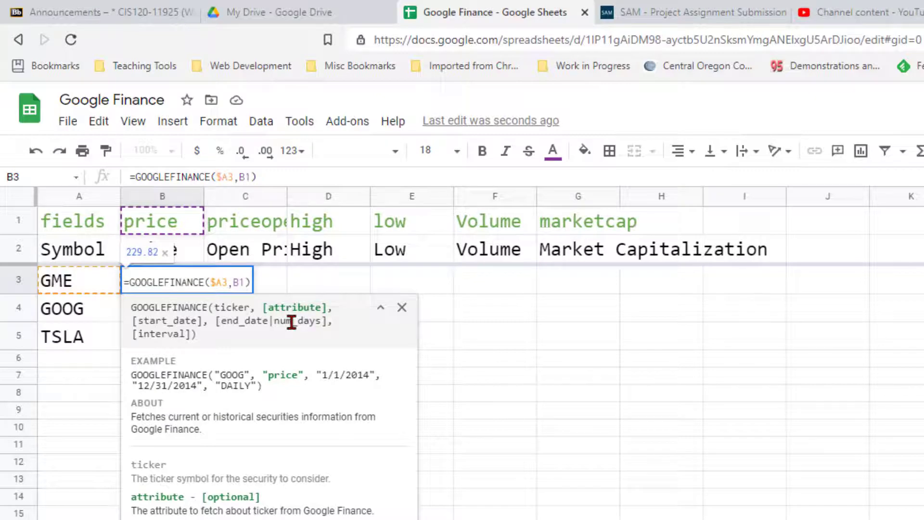
pyautogui.press('F4')
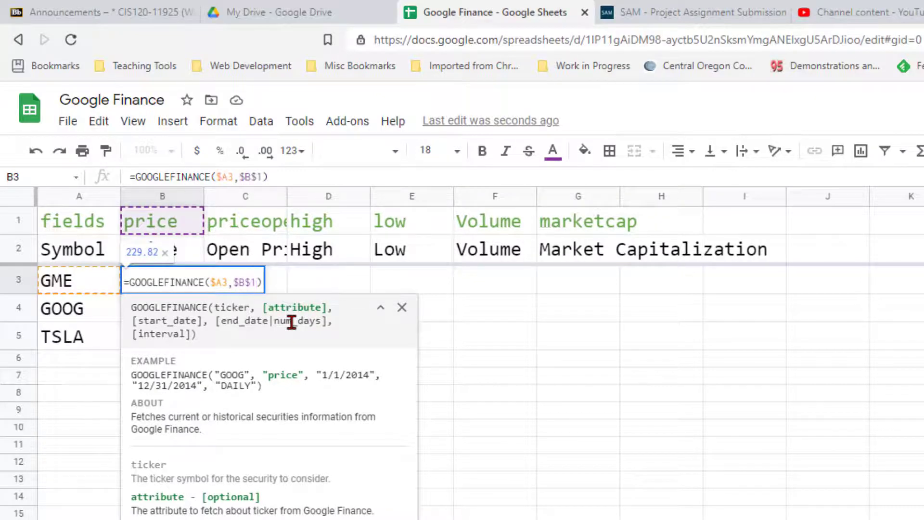
pyautogui.press('F4')
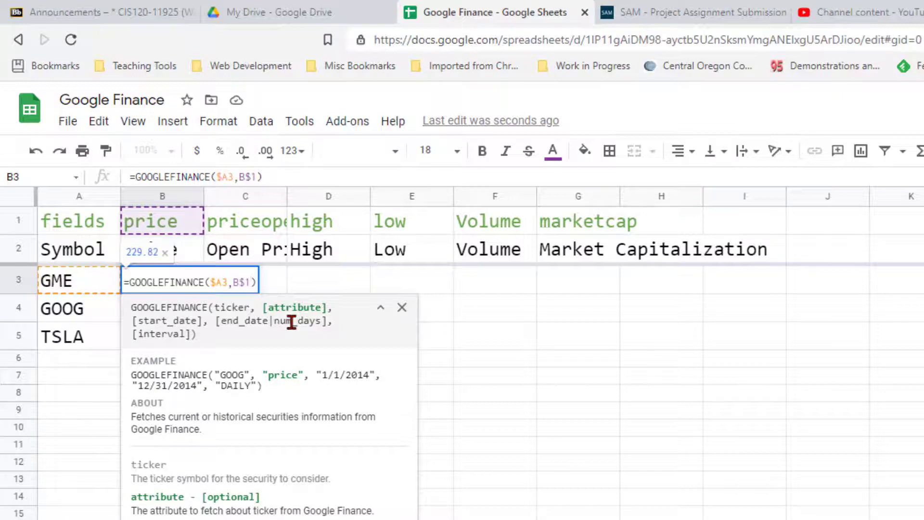
pyautogui.press('Return')
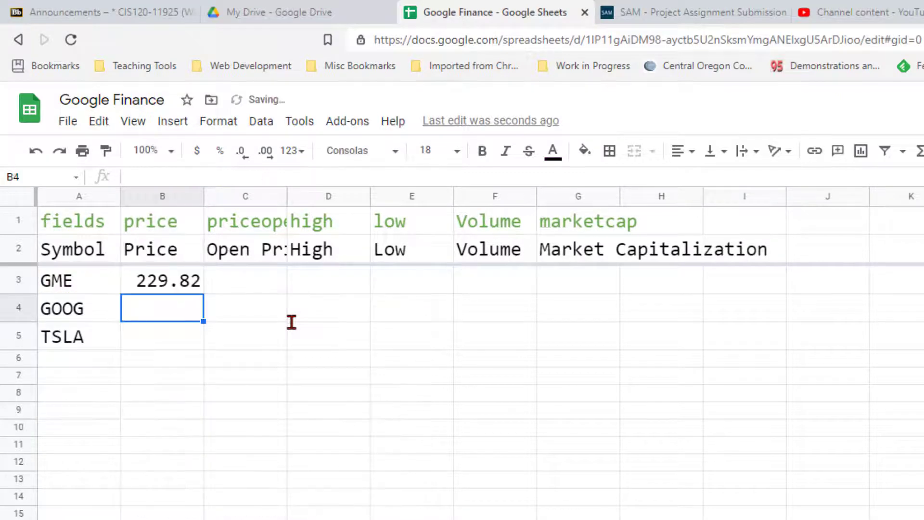
# Copy the B3 formula down to B5 and across to column G for GME, GOOG and TSLA.
pyautogui.click(169, 283)
pyautogui.moveTo(204, 294); pyautogui.dragTo(208, 343)
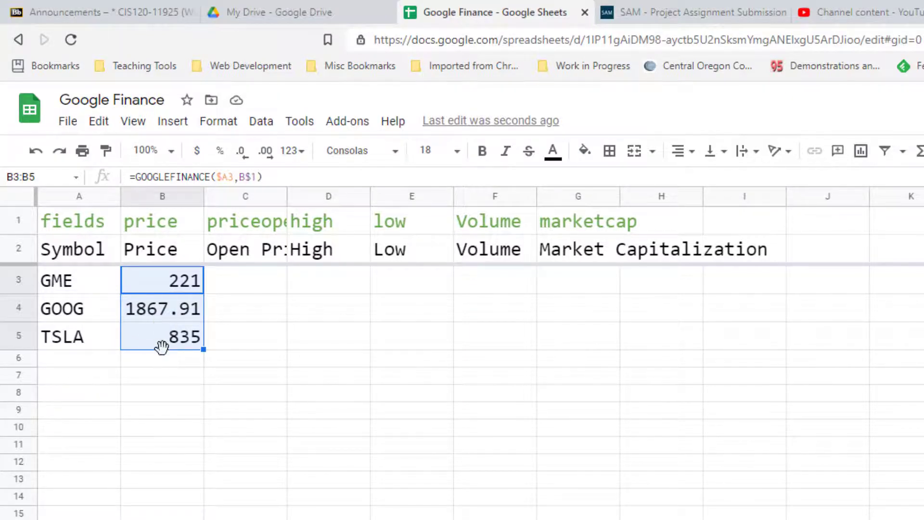
pyautogui.click(162, 337)
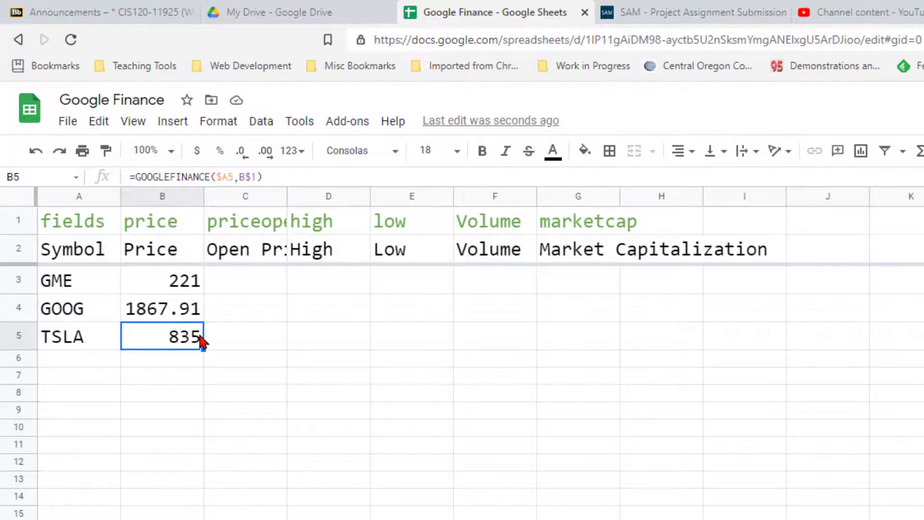
pyautogui.moveTo(181, 282); pyautogui.dragTo(617, 332)
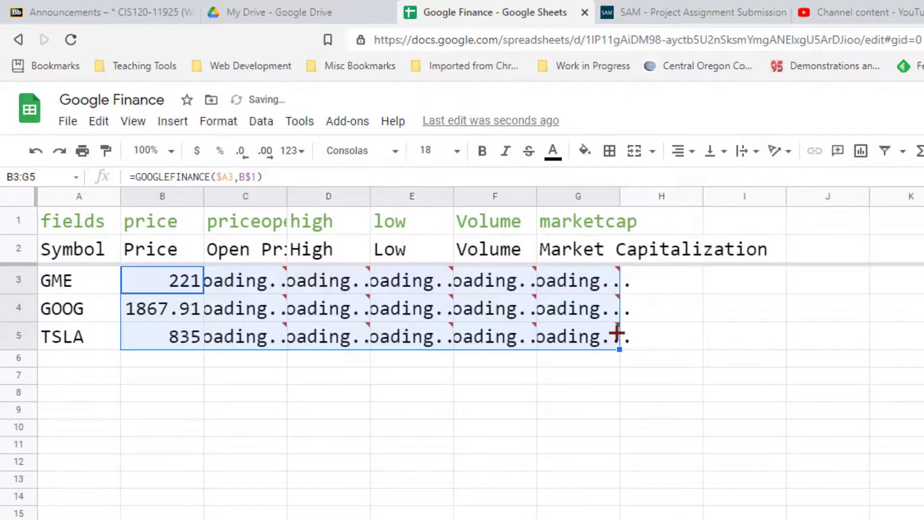
pyautogui.click(519, 395)
# Widen columns F and G and format market caps G3:G5 as currency with no decimals.
pyautogui.moveTo(536, 196); pyautogui.dragTo(548, 196)
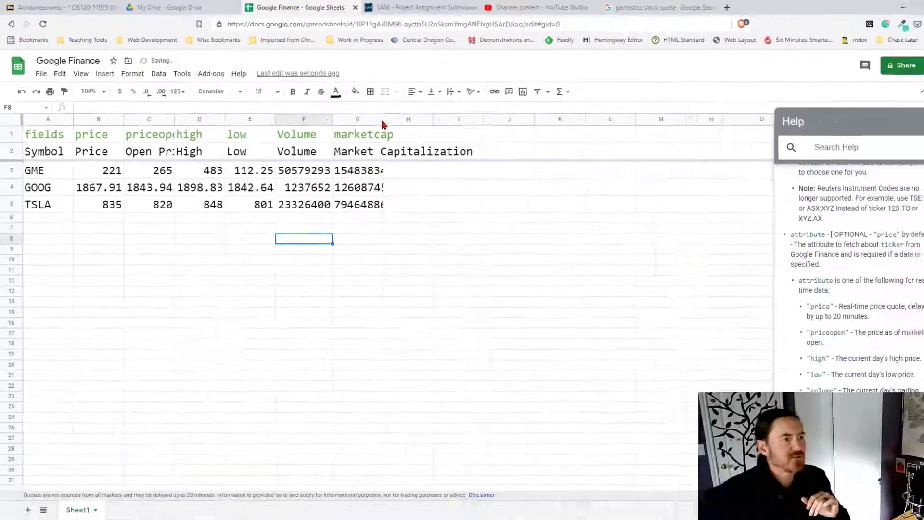
pyautogui.doubleClick(384, 120)
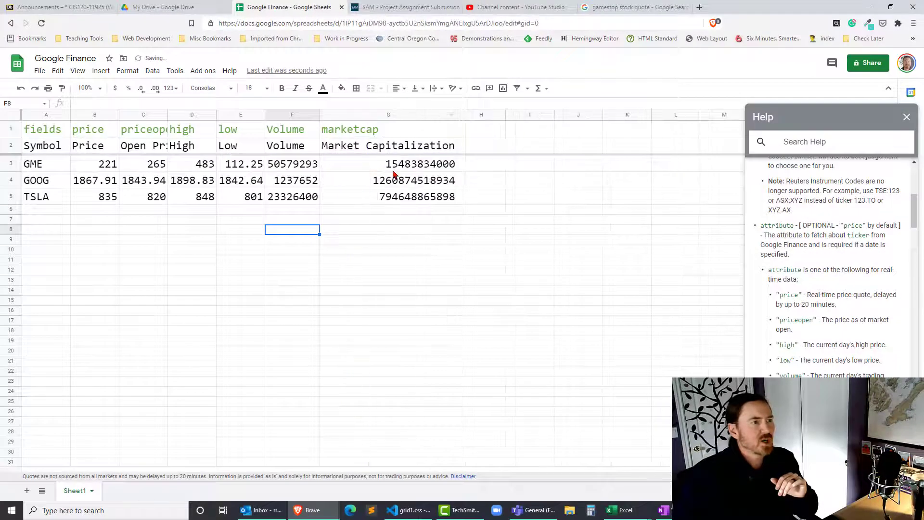
pyautogui.click(410, 172)
pyautogui.keyDown('shift'); pyautogui.click(404, 197); pyautogui.keyUp('shift')
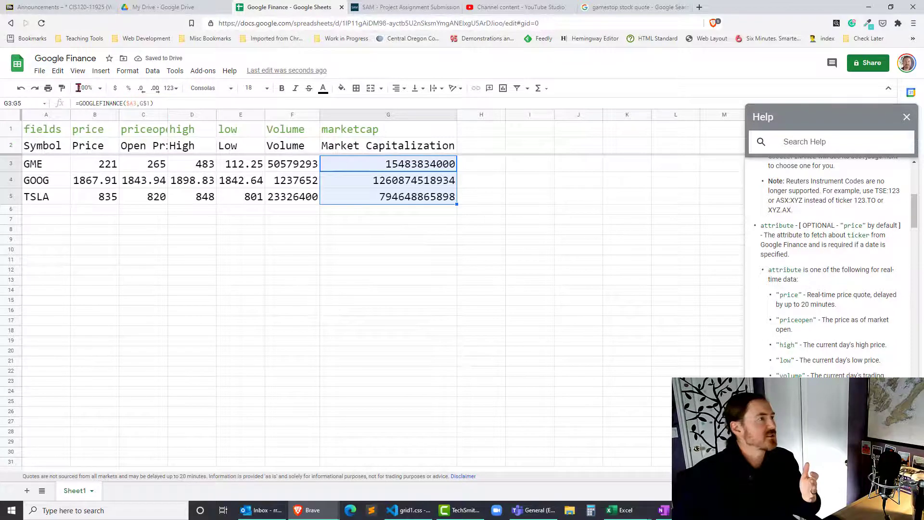
pyautogui.click(116, 89)
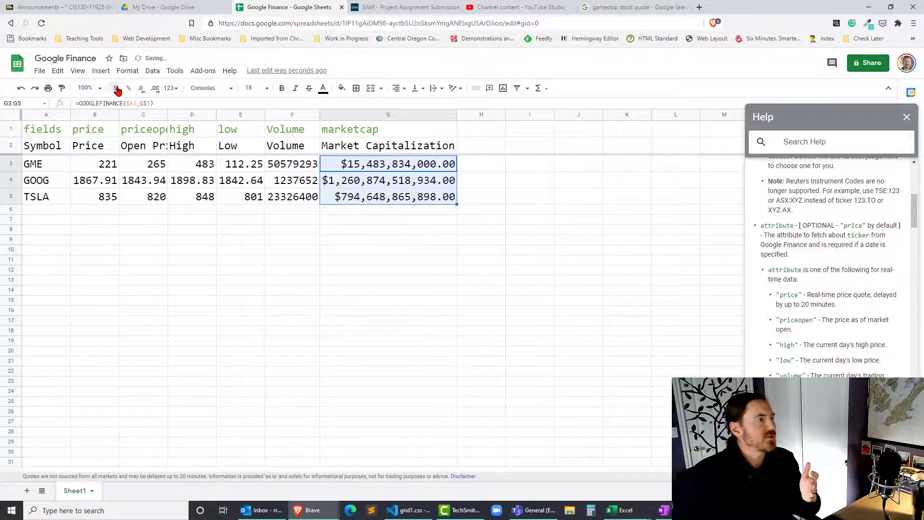
pyautogui.click(140, 89)
pyautogui.click(140, 88)
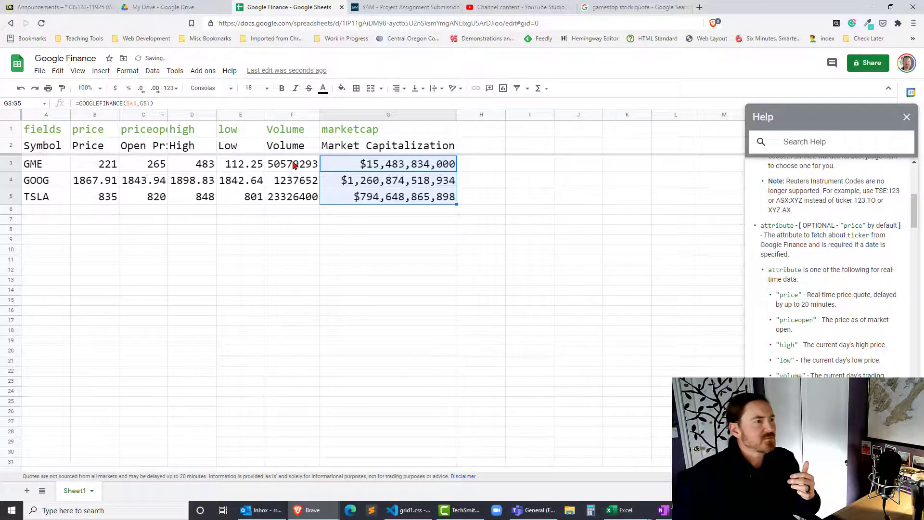
# Format volumes F3:F5 as comma-grouped numbers like 50,579,293 and widen column F.
pyautogui.moveTo(295, 165); pyautogui.dragTo(295, 205)
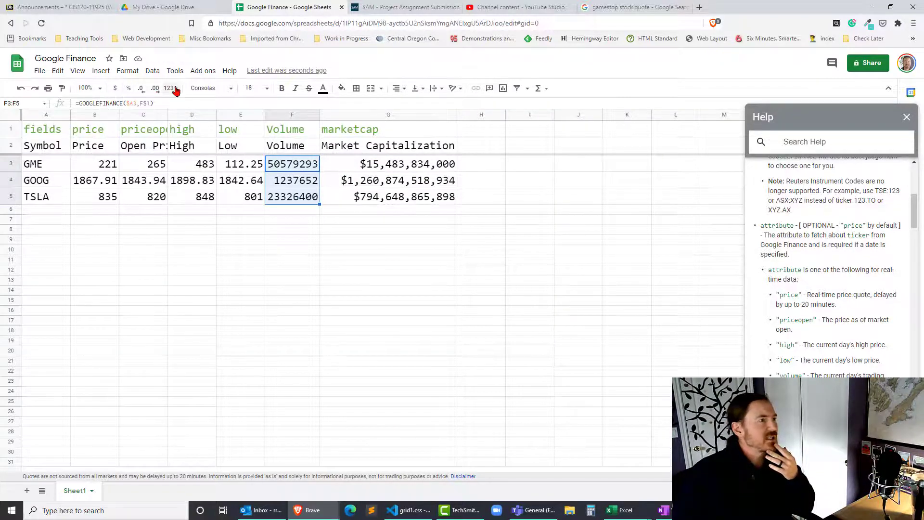
pyautogui.click(171, 88)
pyautogui.click(228, 144)
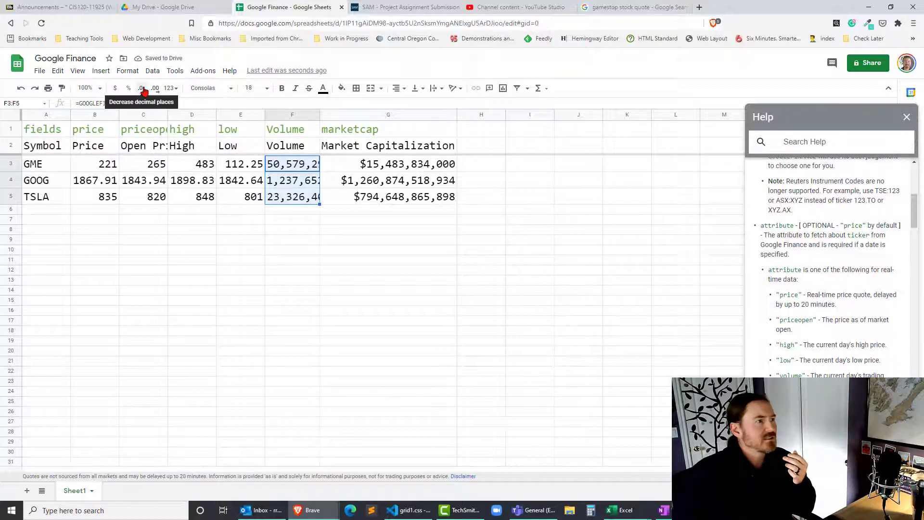
pyautogui.moveTo(320, 114); pyautogui.dragTo(345, 114)
pyautogui.click(378, 230)
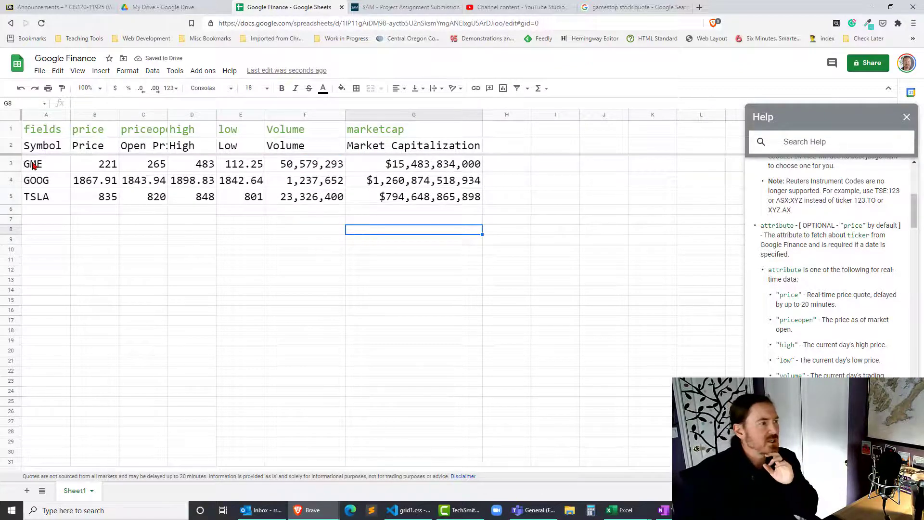
# Enter IBM in A6 and copy the TSLA formulas down, giving price 120.51 and volume 6,259,755.
pyautogui.click(48, 210)
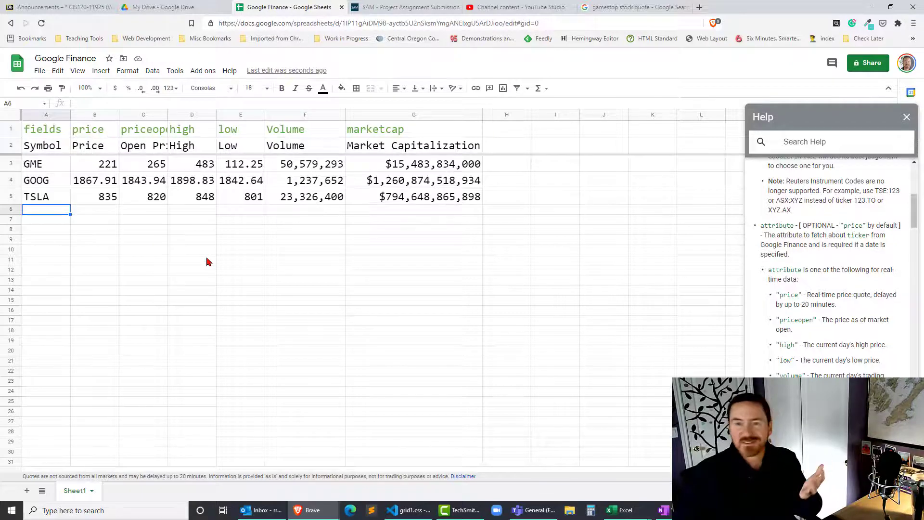
pyautogui.write('IBM')
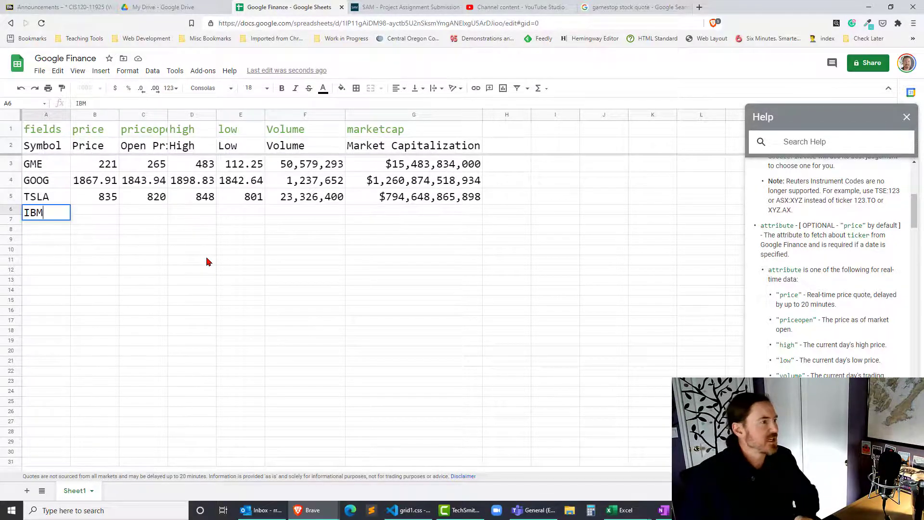
pyautogui.press('Tab')
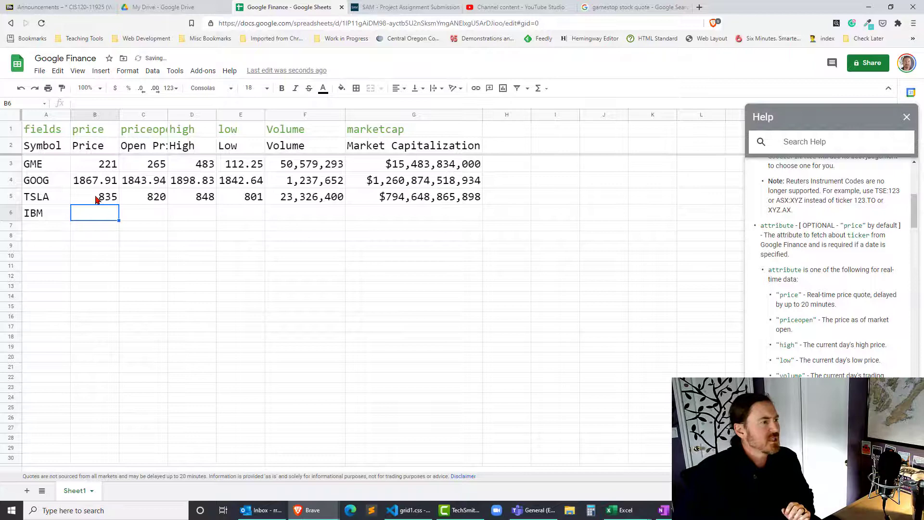
pyautogui.moveTo(96, 200); pyautogui.dragTo(481, 220)
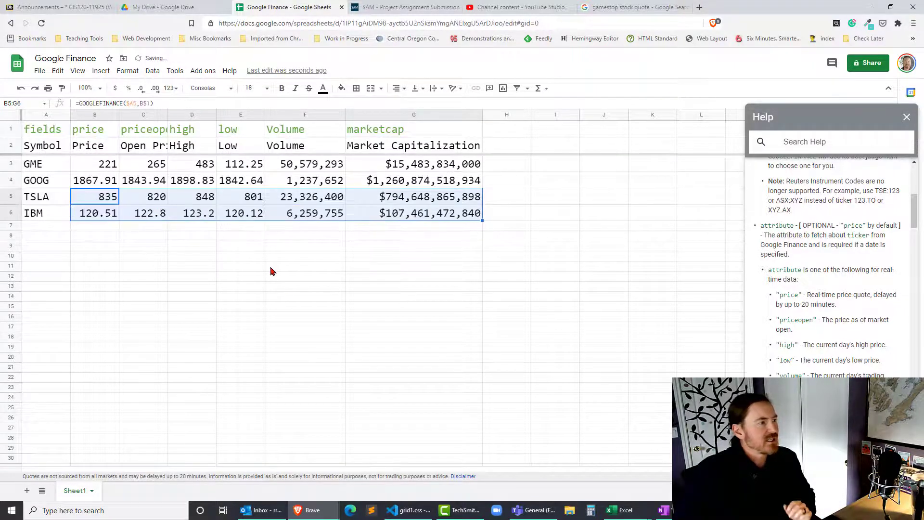
pyautogui.click(273, 219)
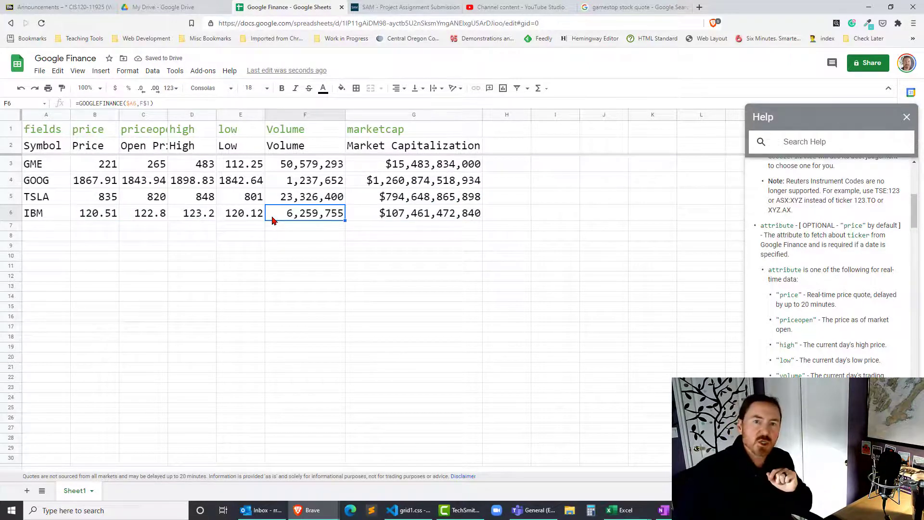
pyautogui.scroll(-4, 818, 337)
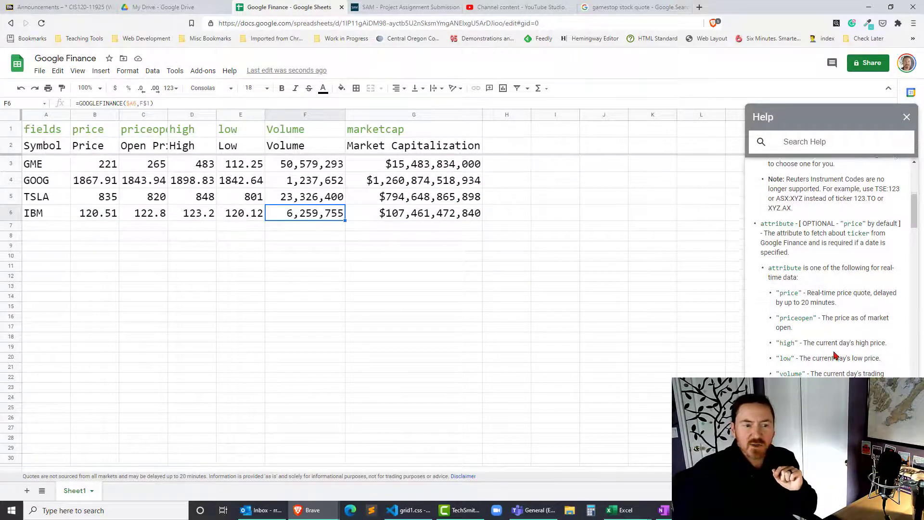
pyautogui.scroll(-2, 848, 326)
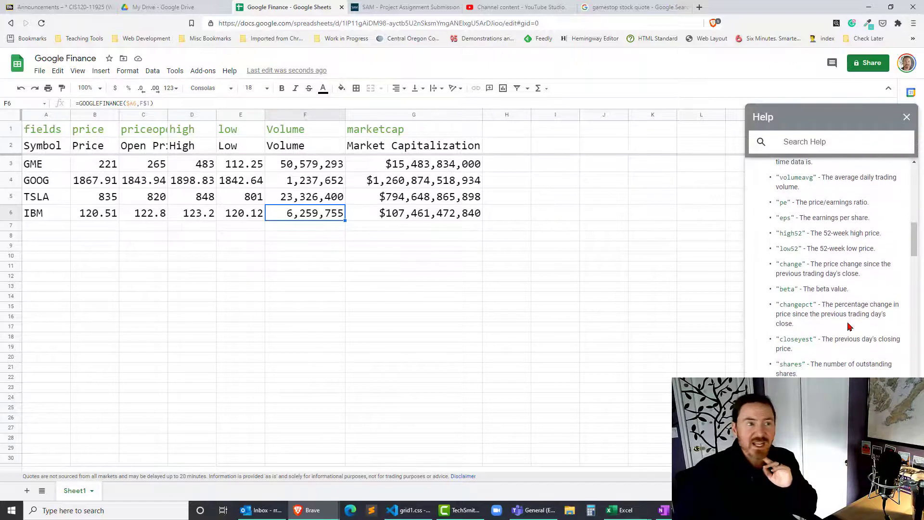